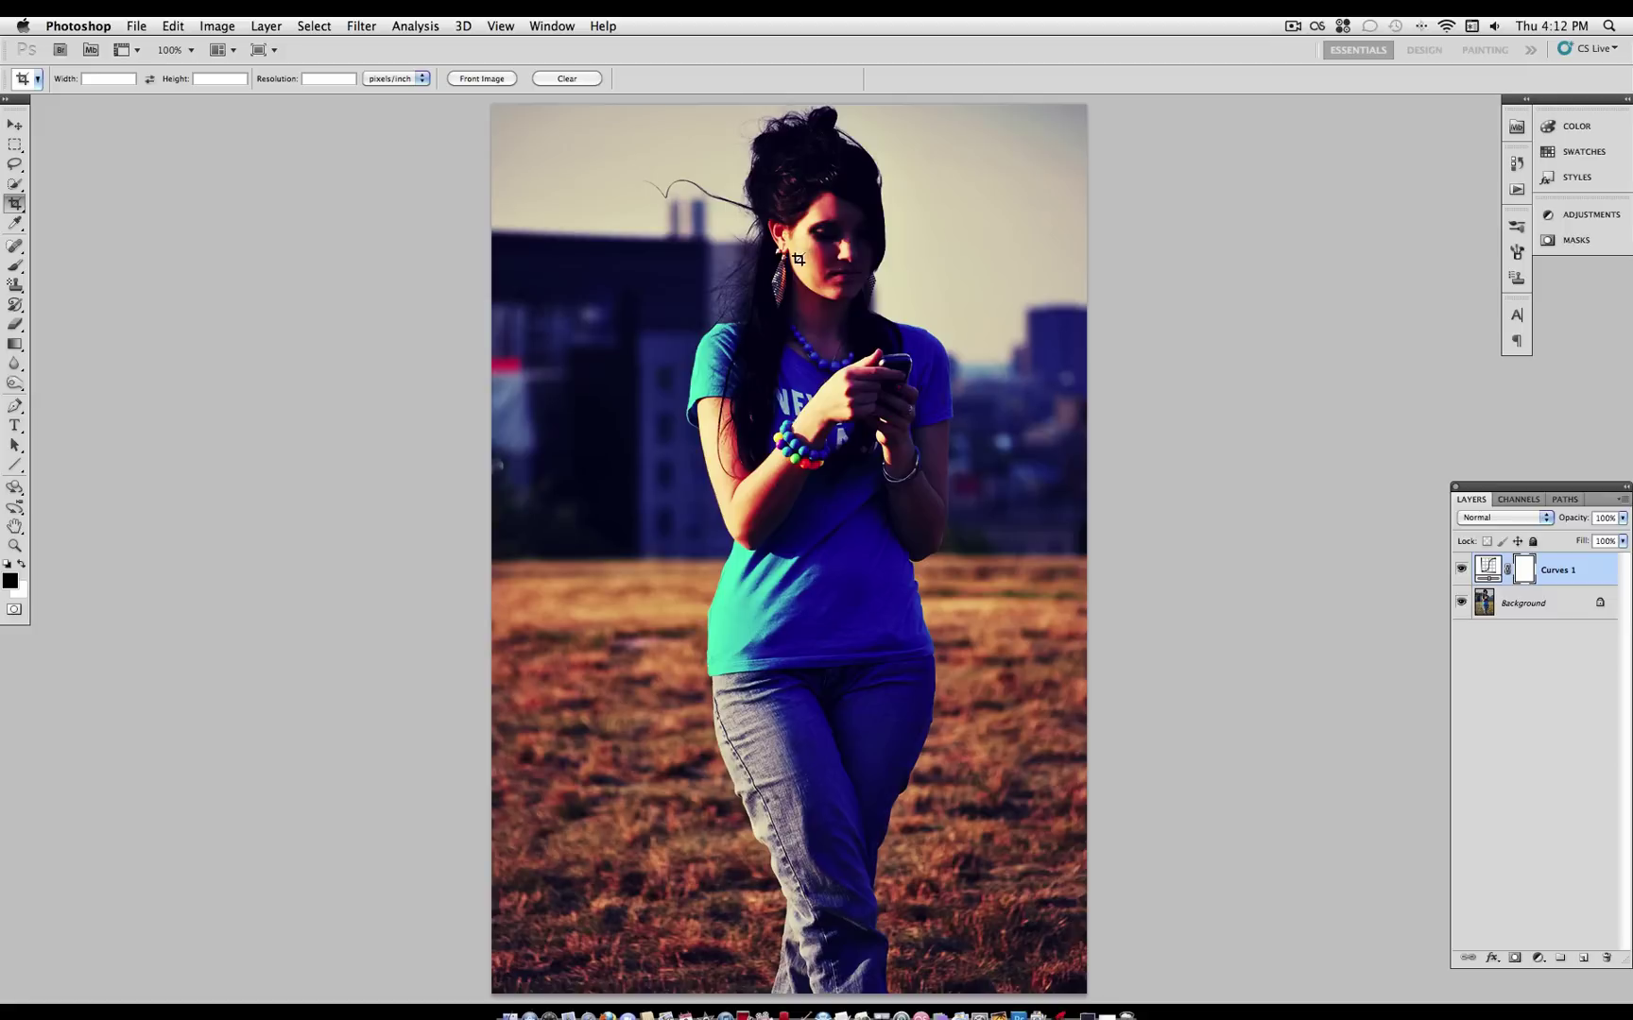
Toggle Curves 1 off and on to compare with the original, then delete the layer.
left_click(1461, 605, "alt")
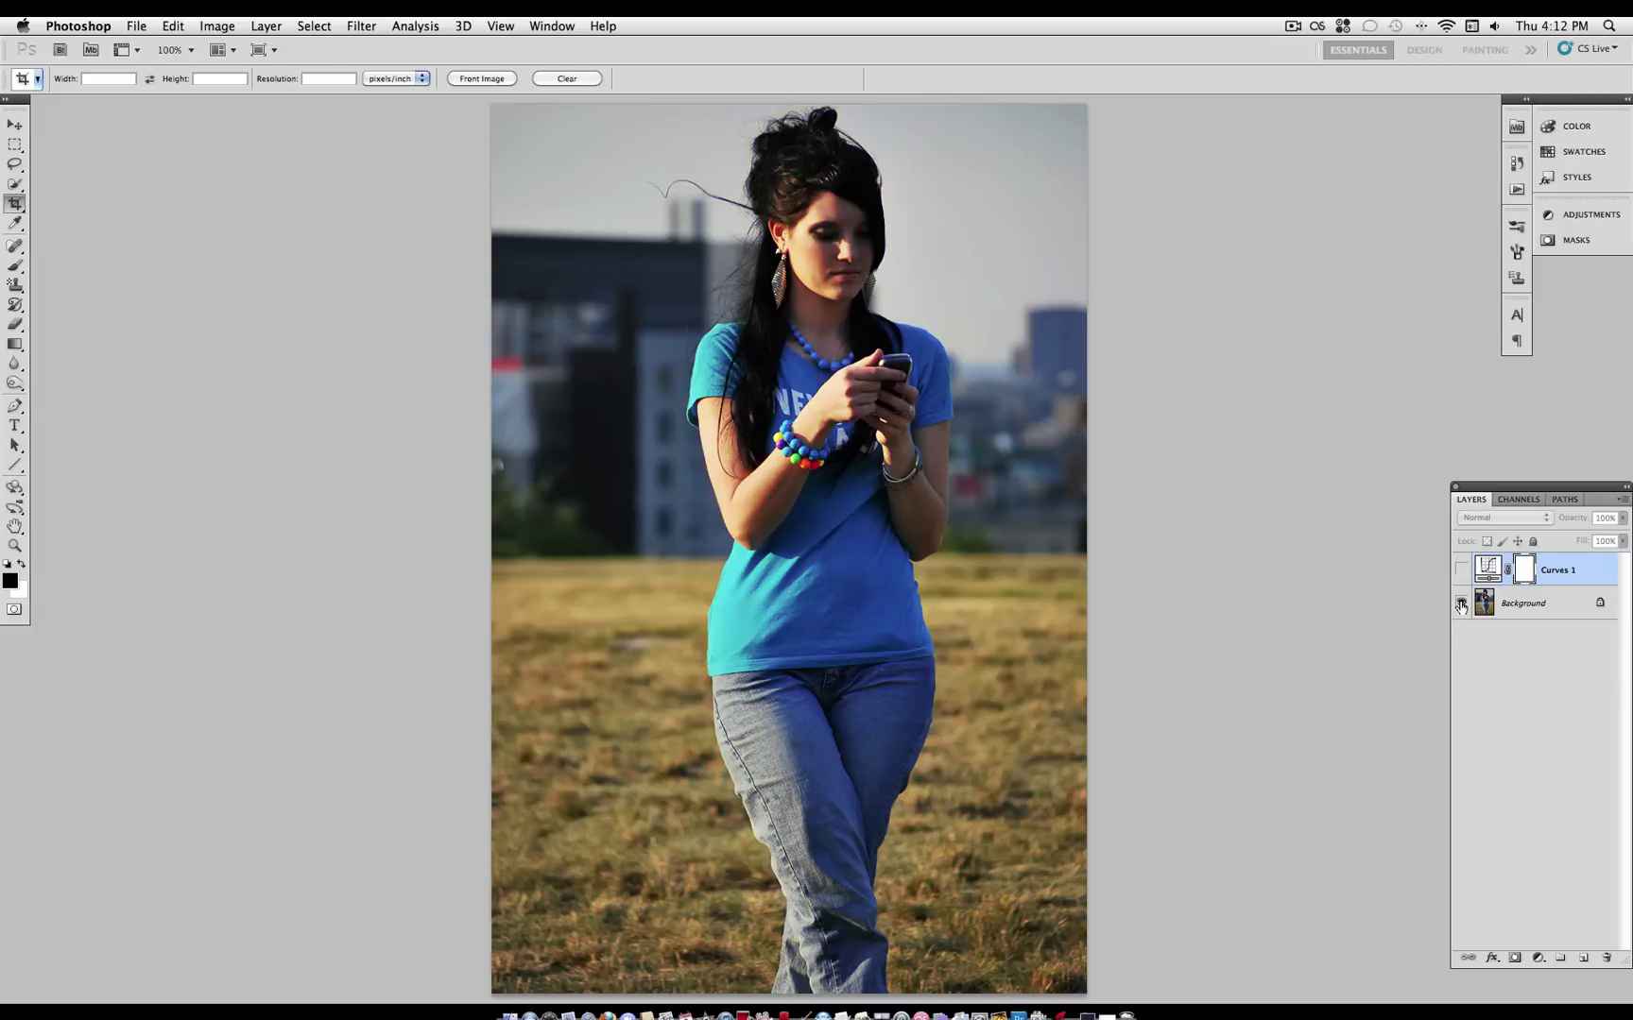
left_click(1460, 605, "alt")
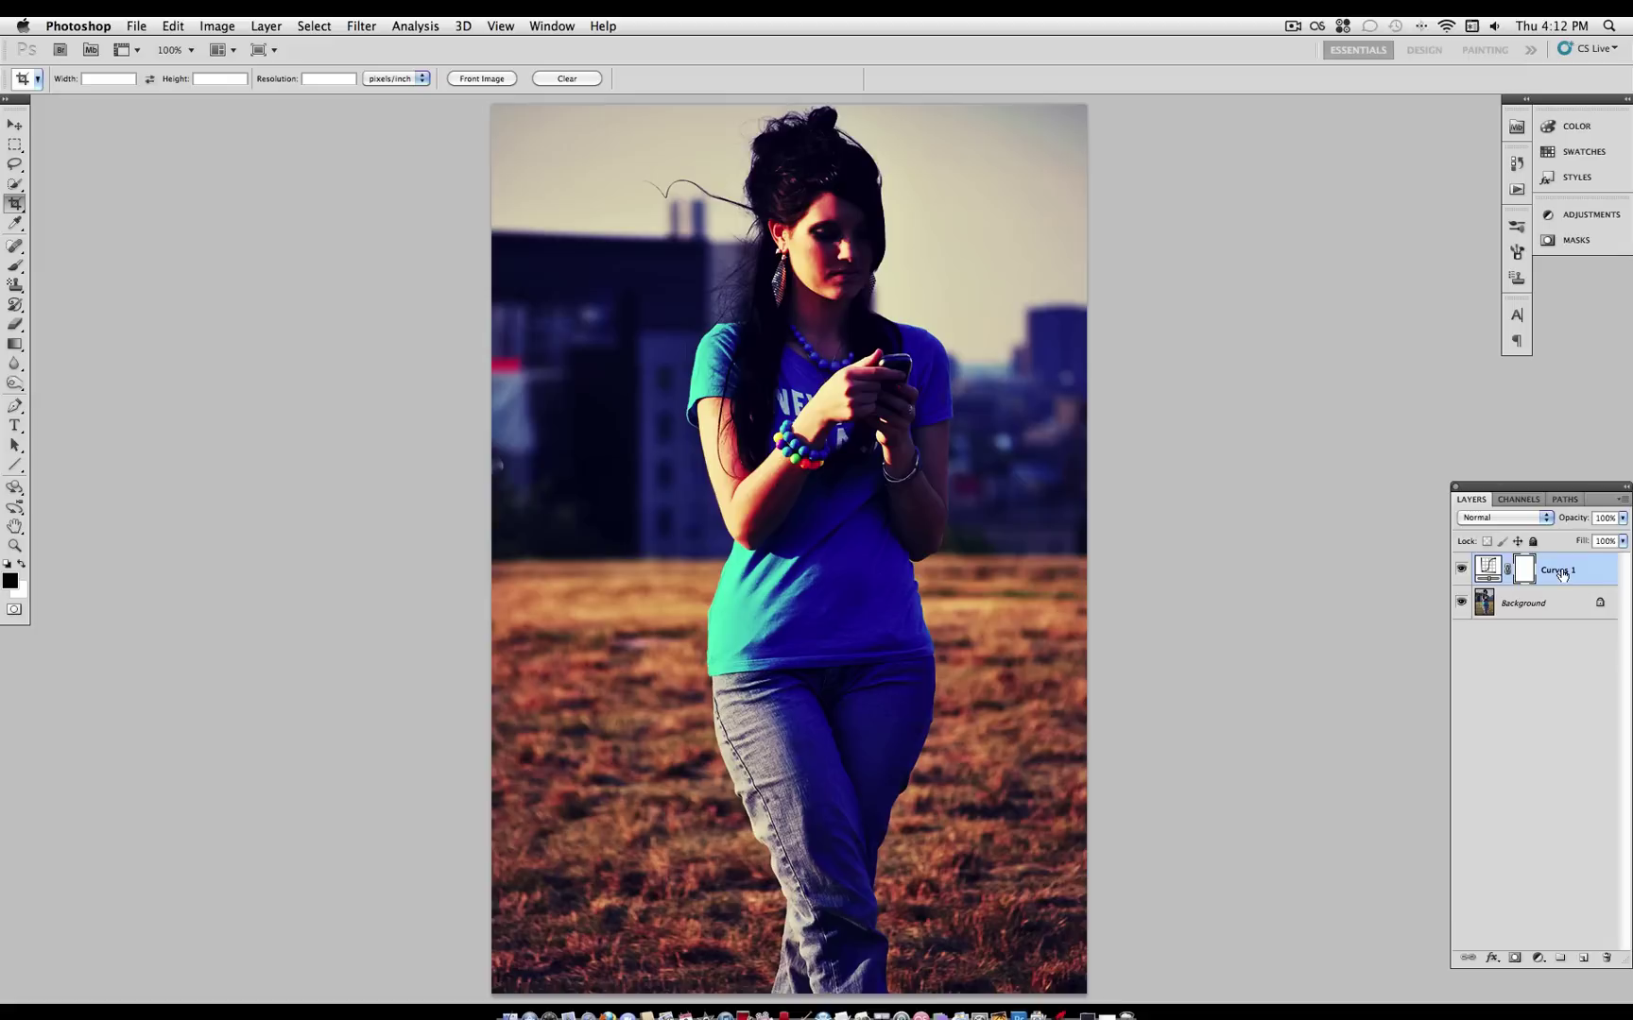
left_click_drag(1560, 573, 1609, 957)
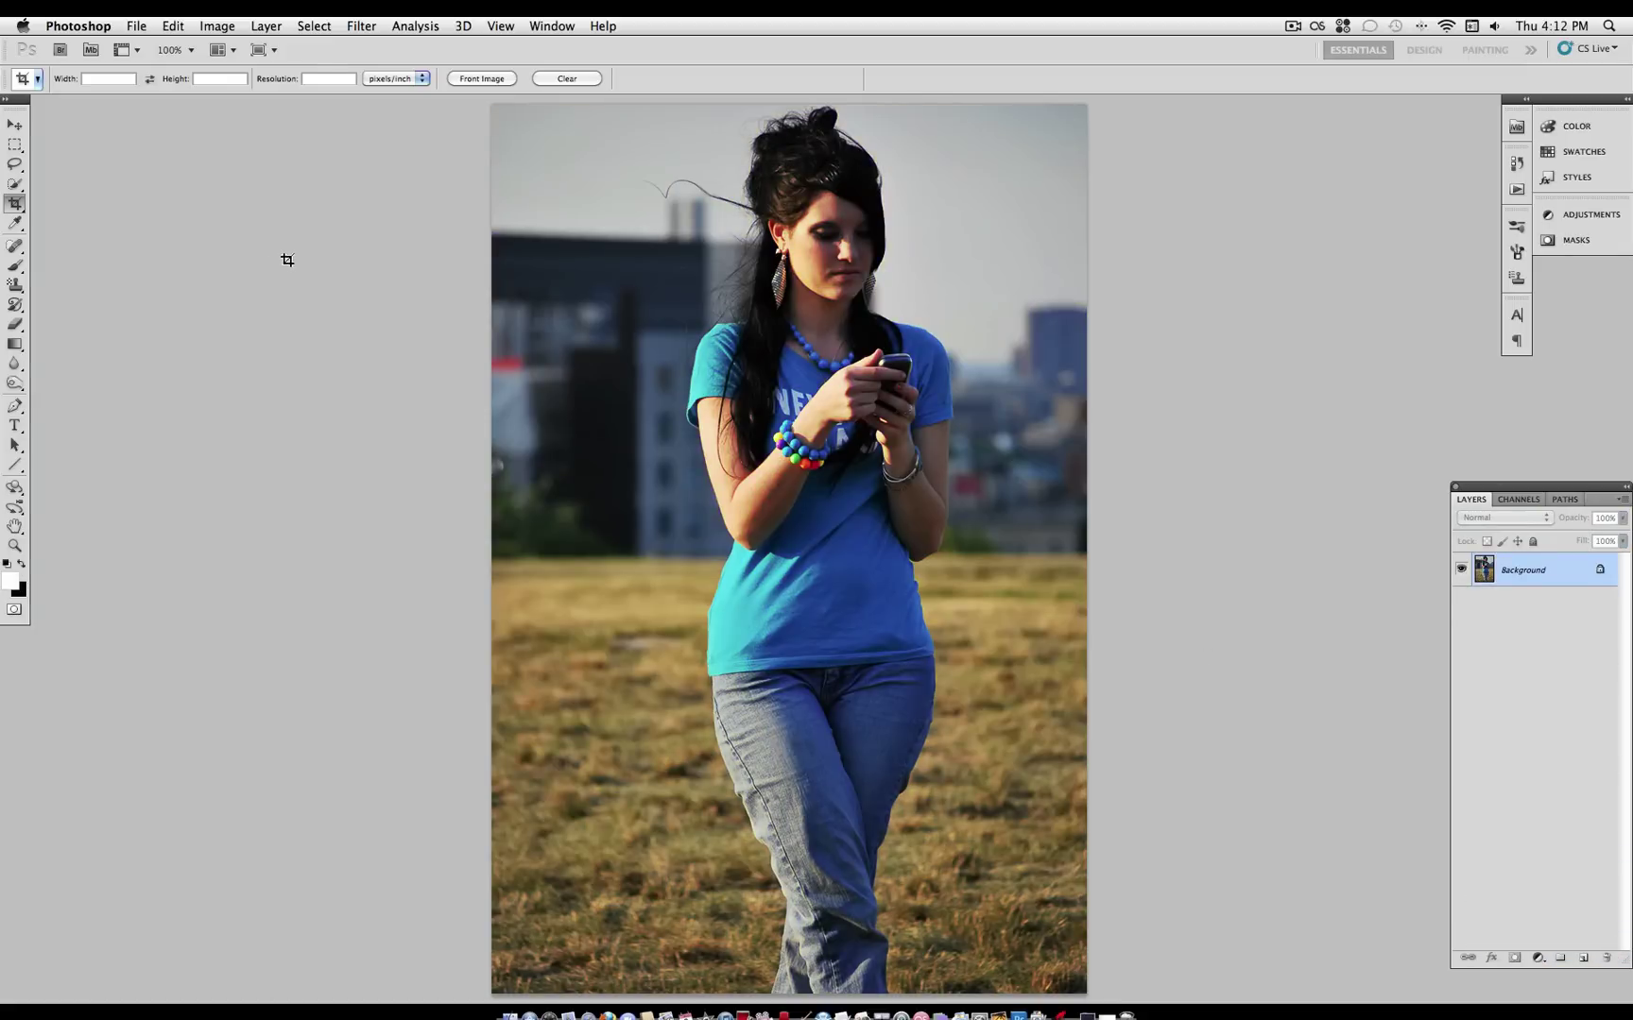
Add a Curves adjustment layer named Curves 1 from Layer > New Adjustment Layer.
left_click(264, 26)
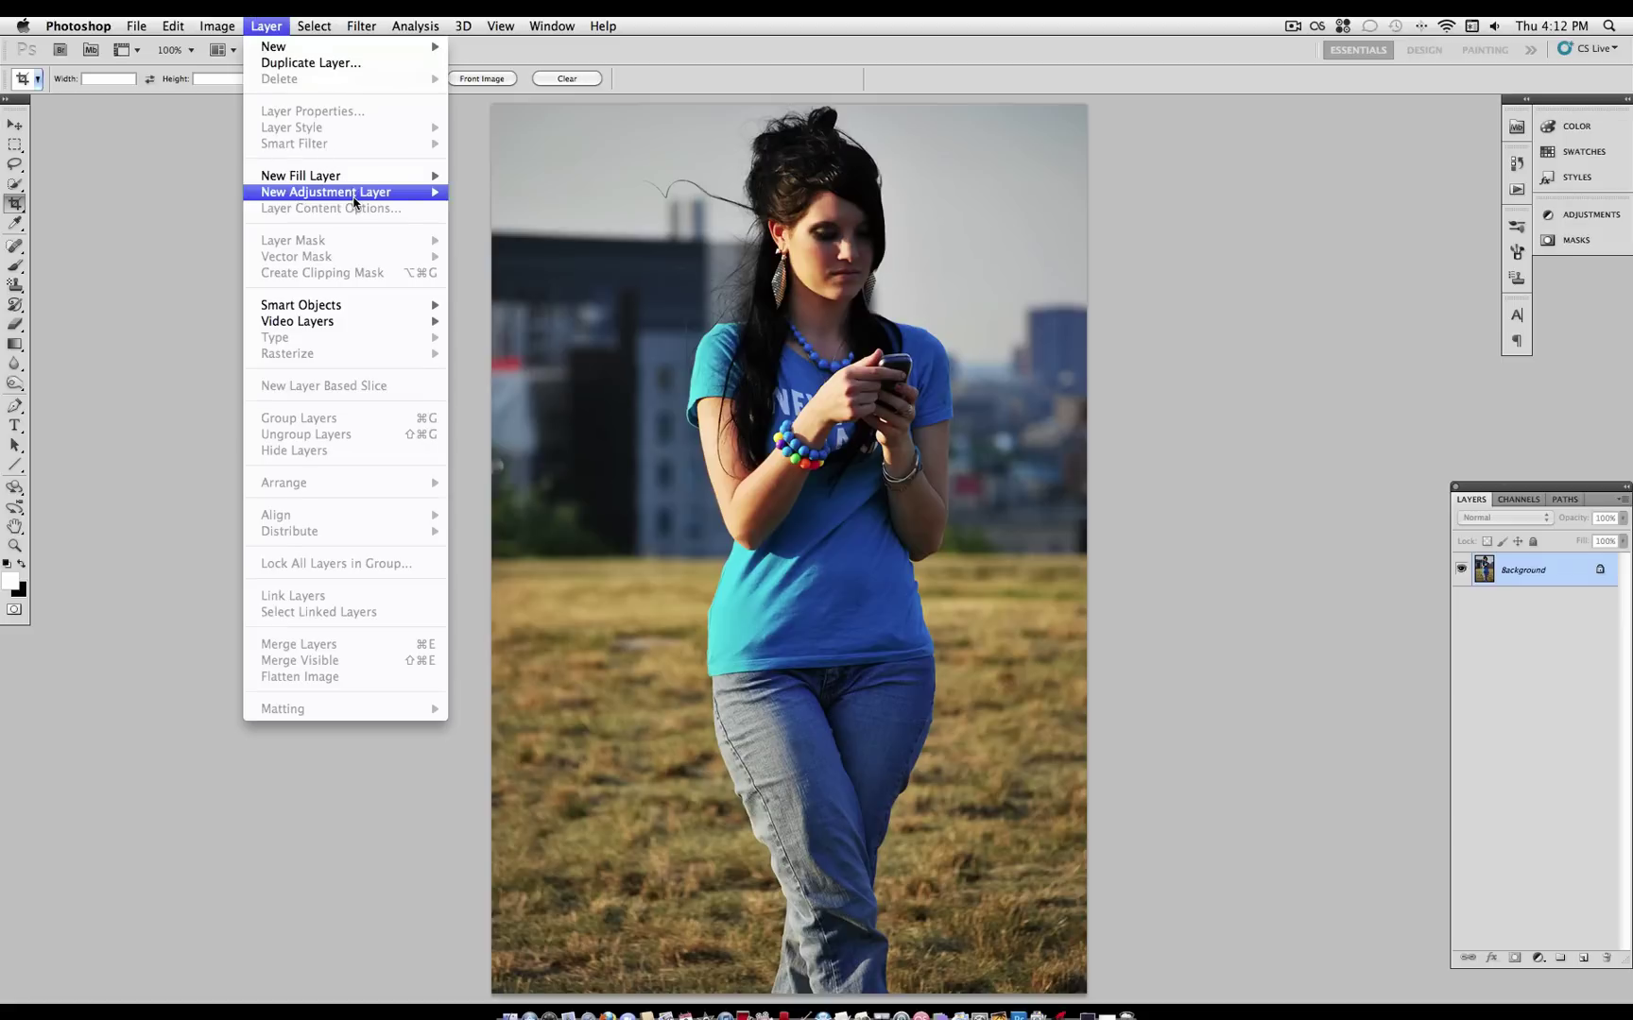
mouse_move(355, 201)
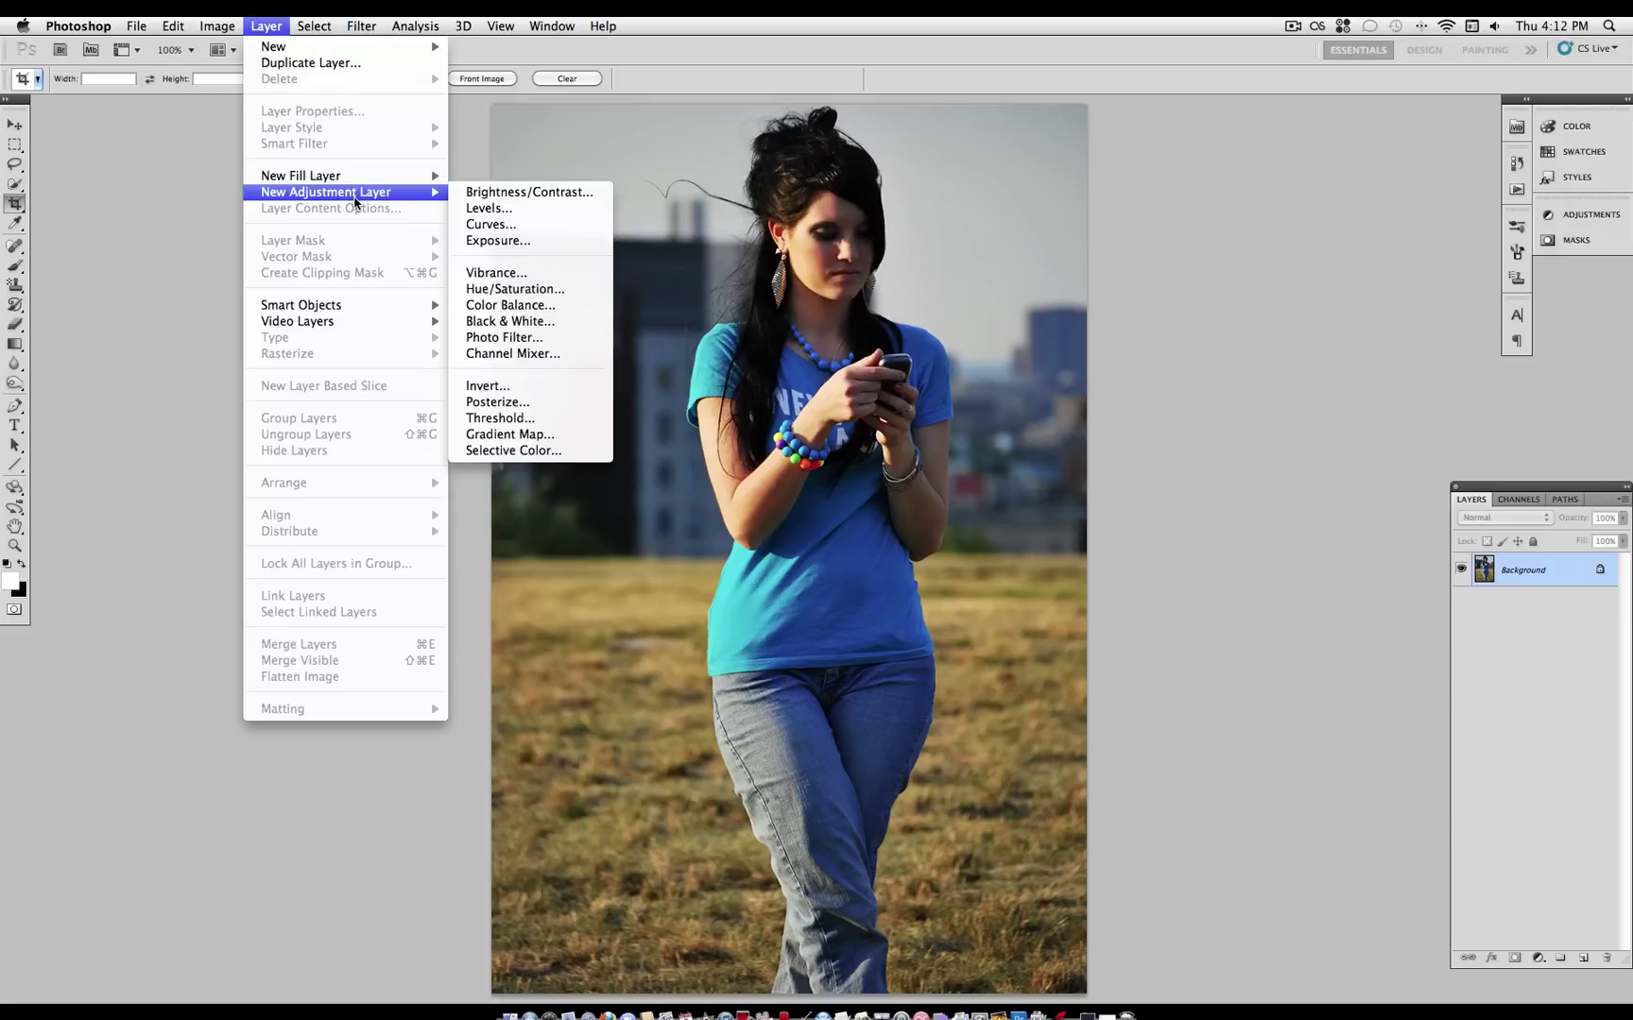
left_click(523, 225)
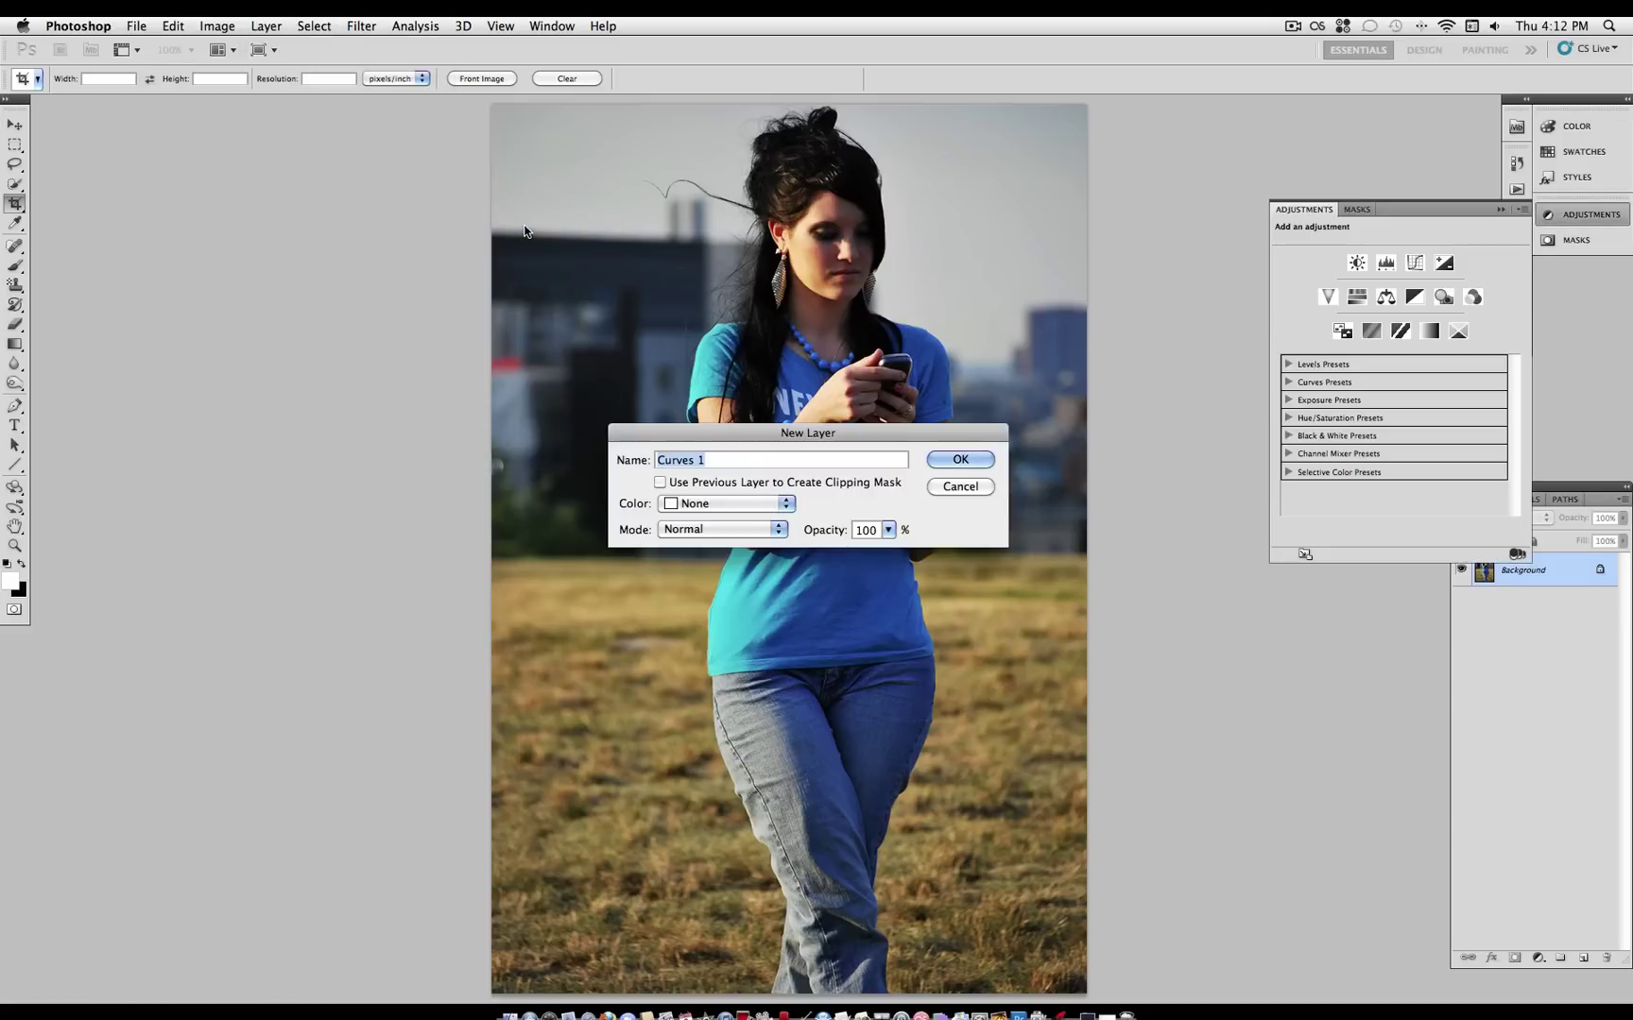
left_click(974, 460)
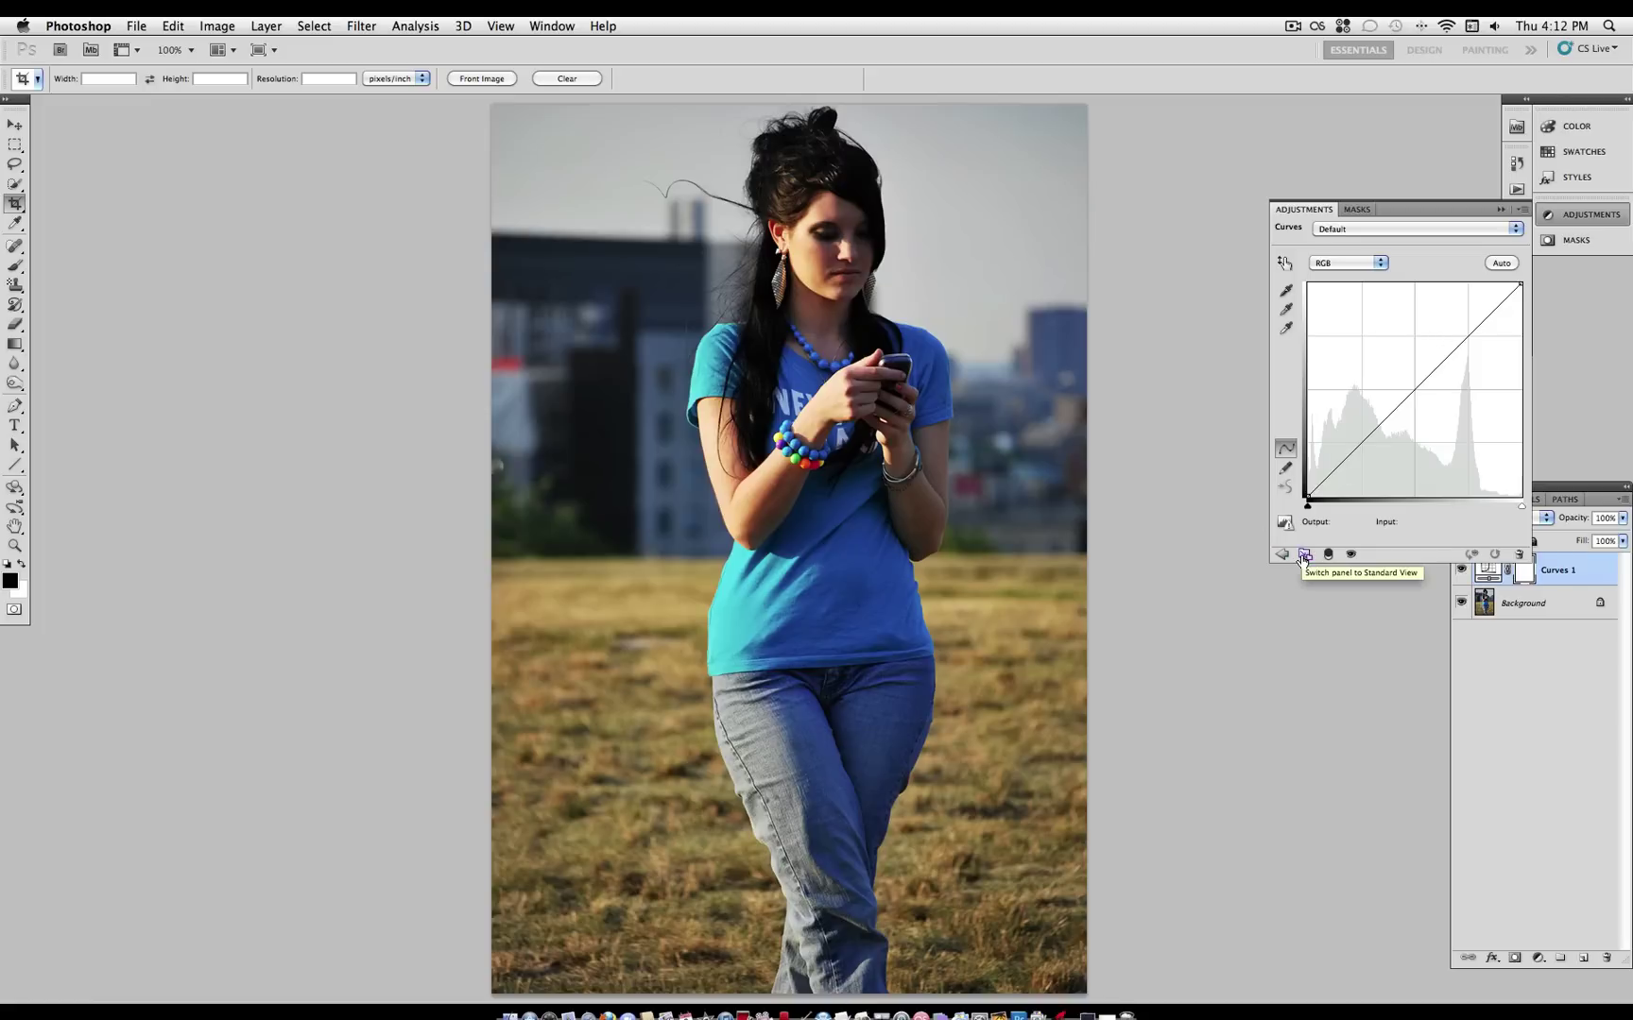
Shape the RGB curve into an S with shadows lowered and highlights raised, e.g. 187 to 204.
left_click(1304, 554)
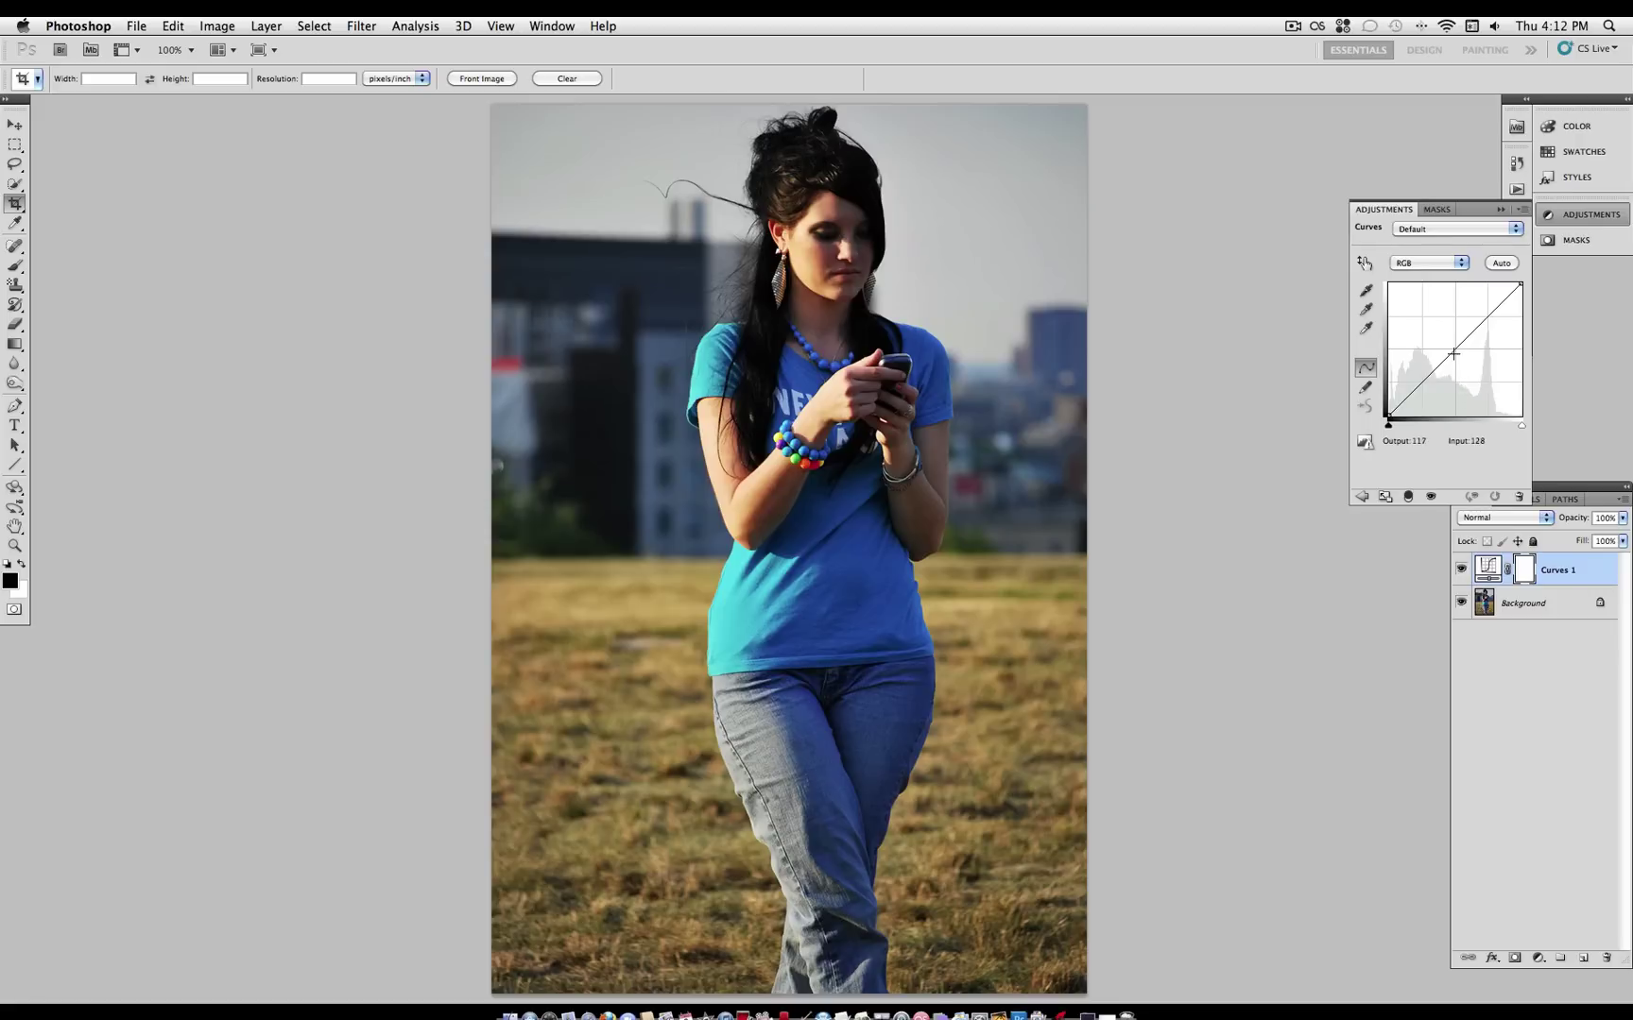
left_click(1385, 496)
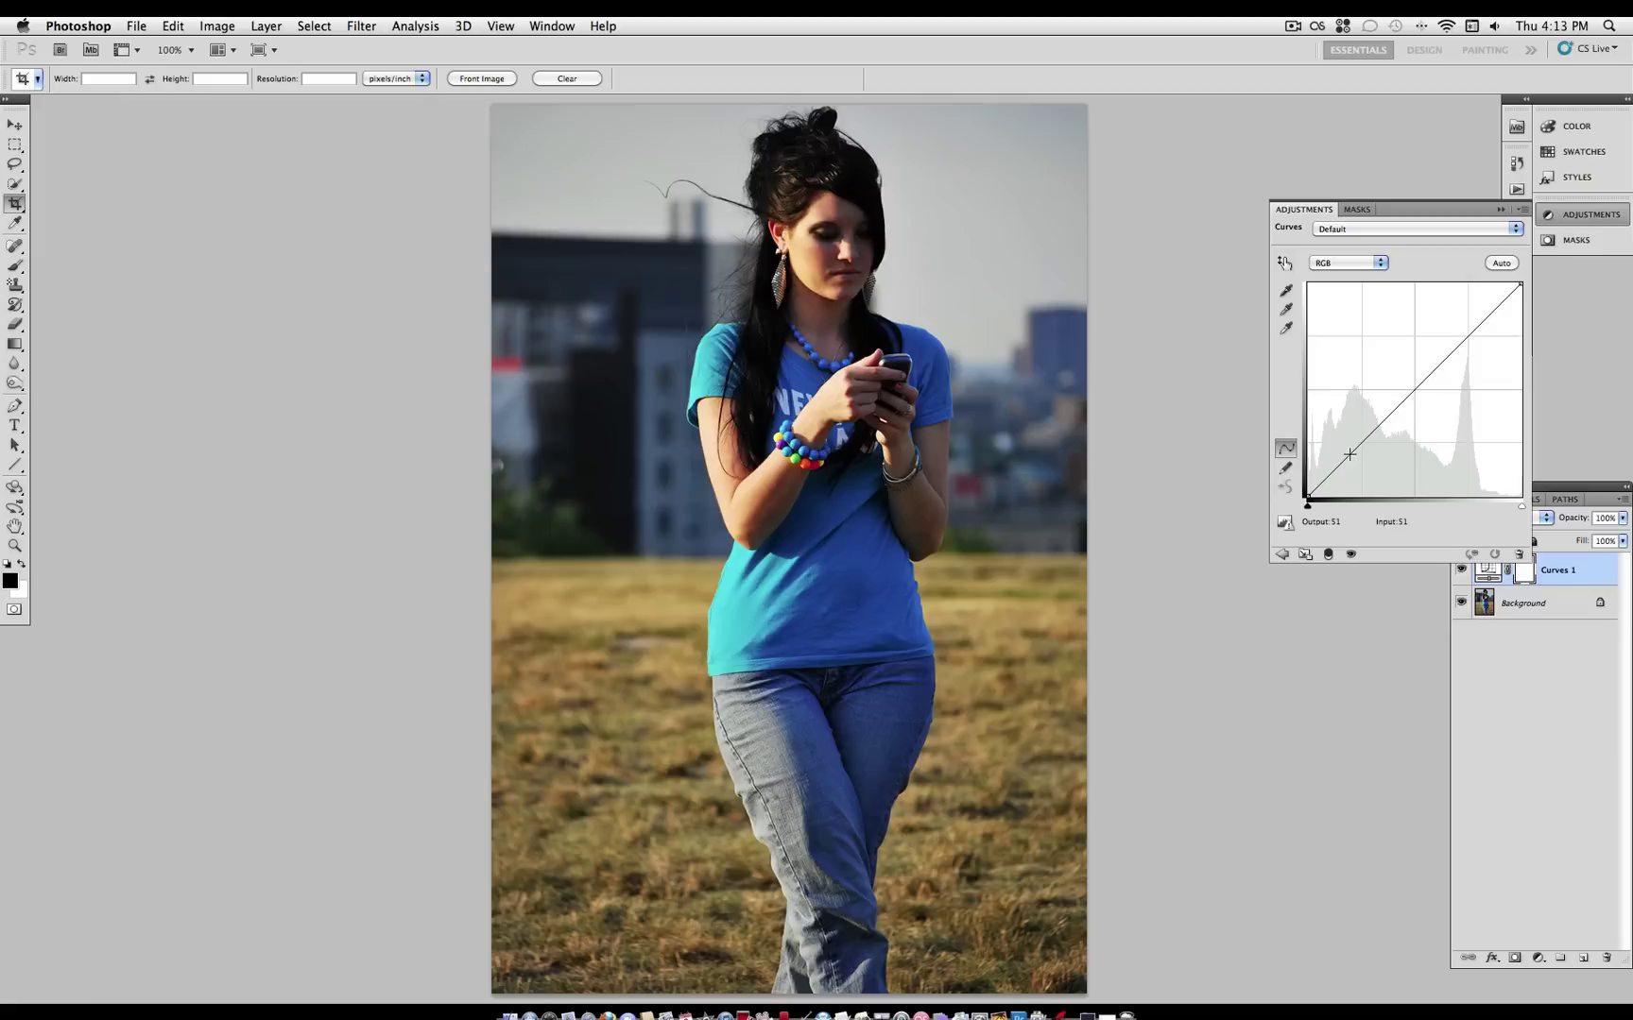
left_click(1348, 456)
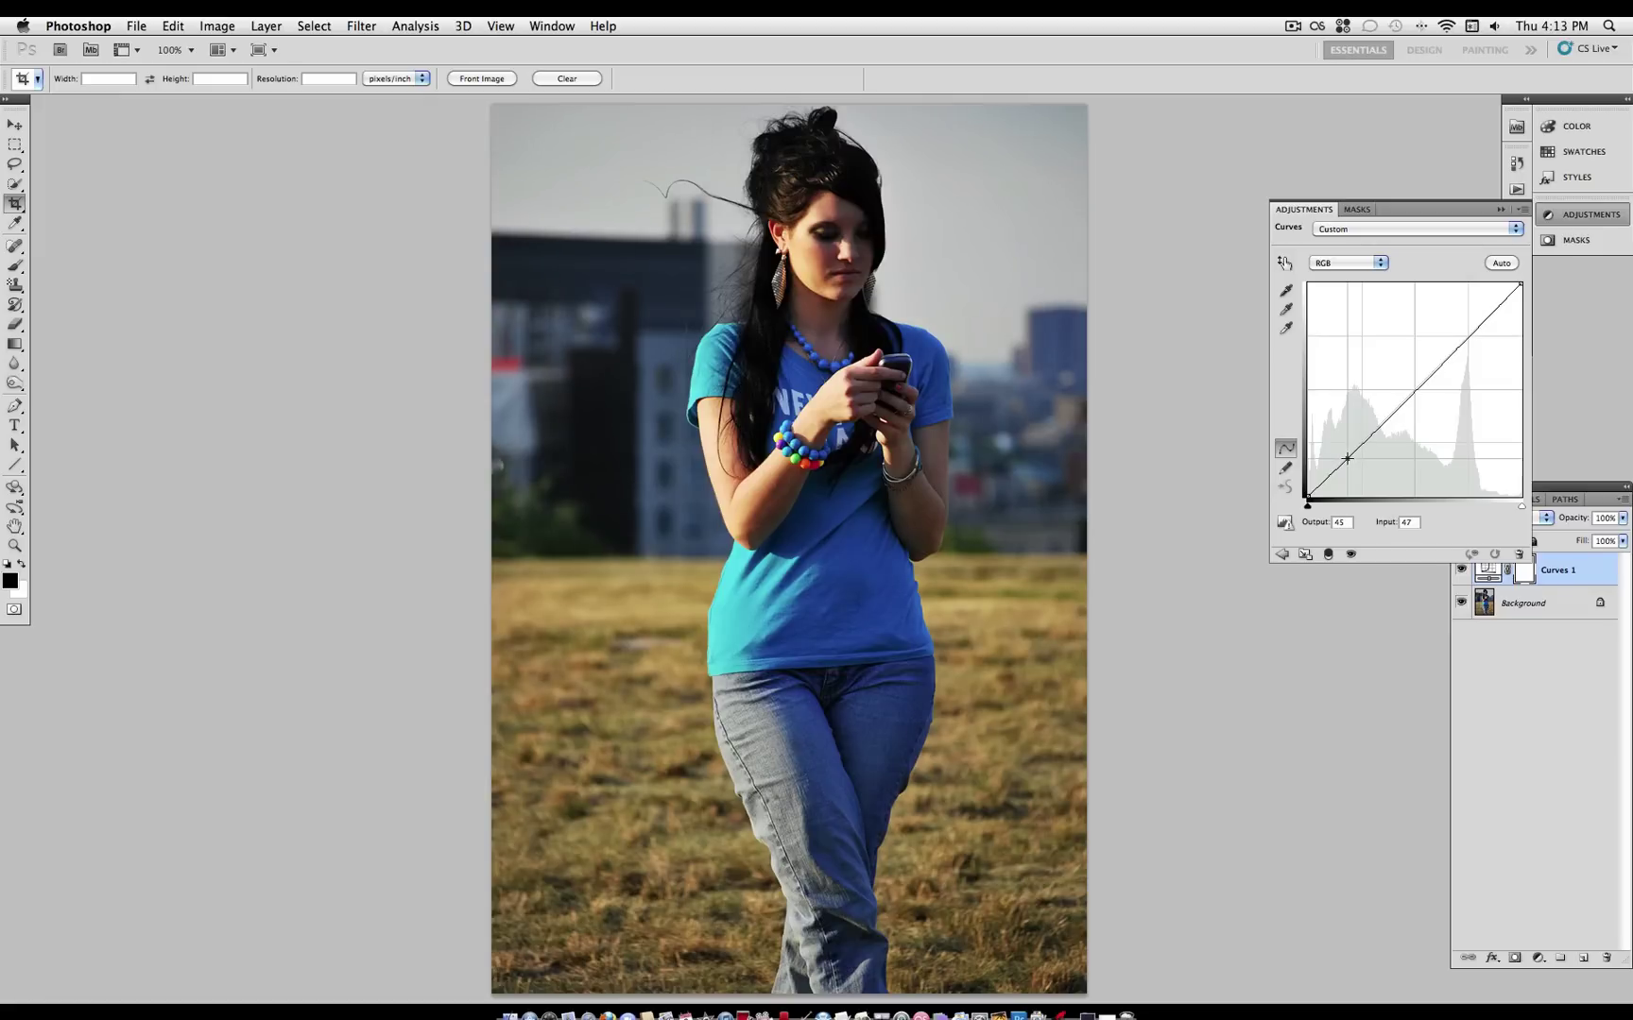
left_click_drag(1347, 459, 1359, 458)
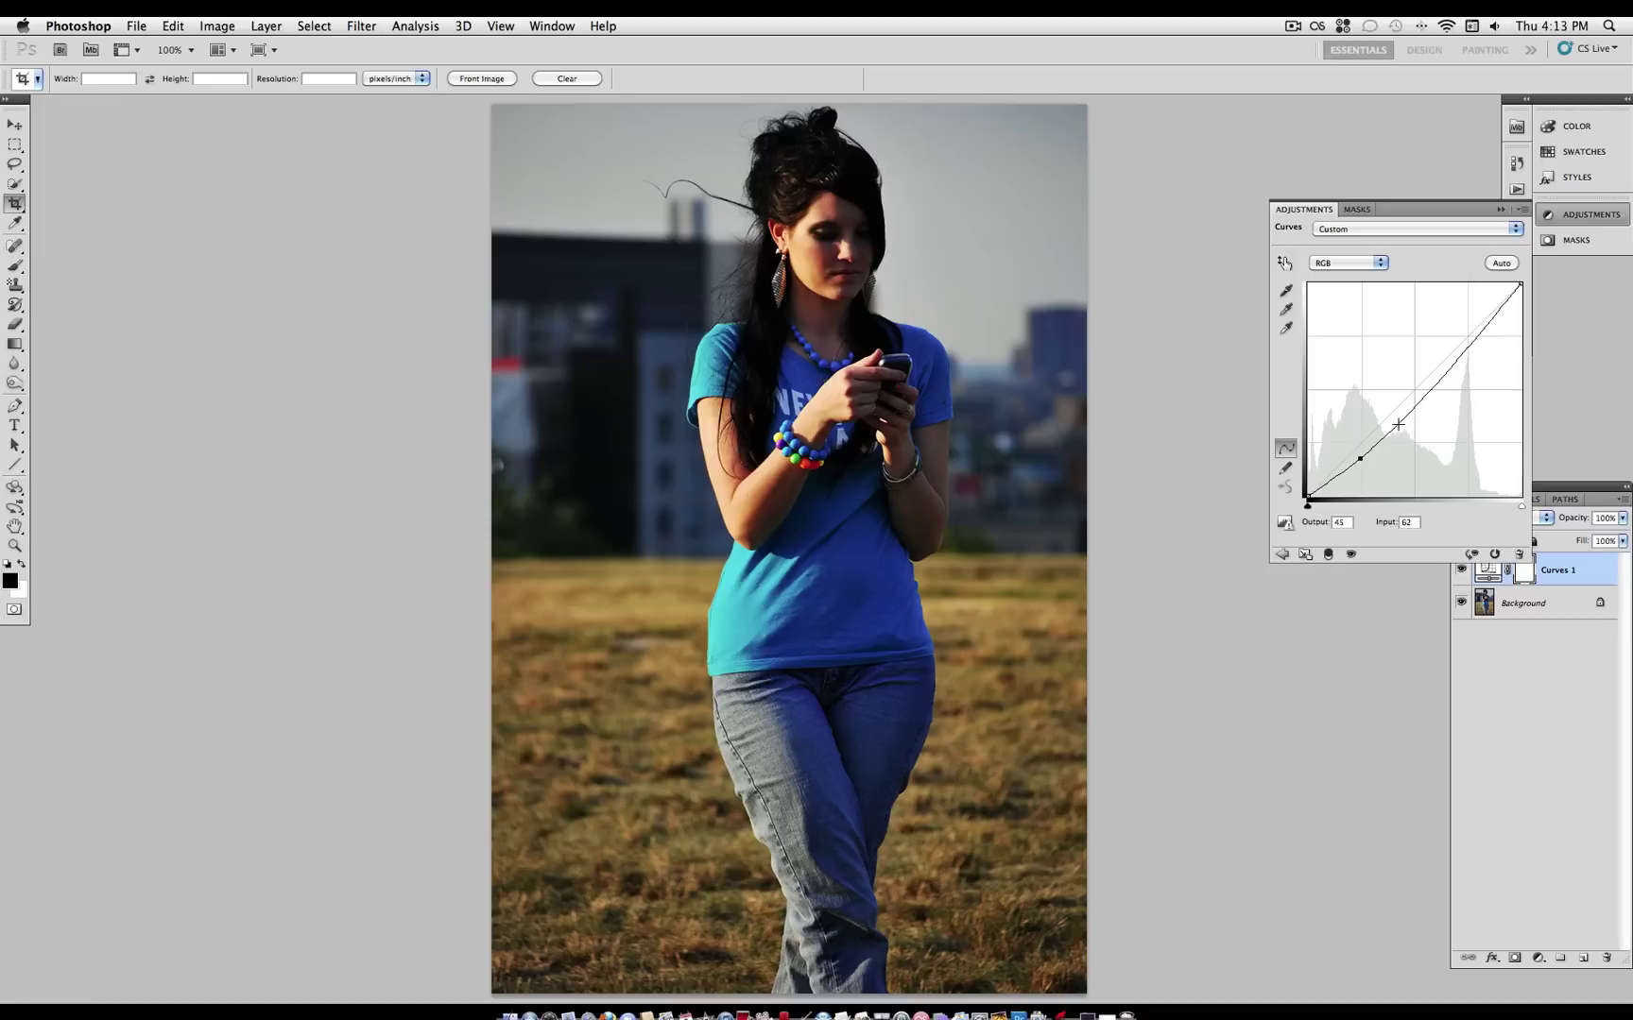
left_click_drag(1397, 422, 1415, 389)
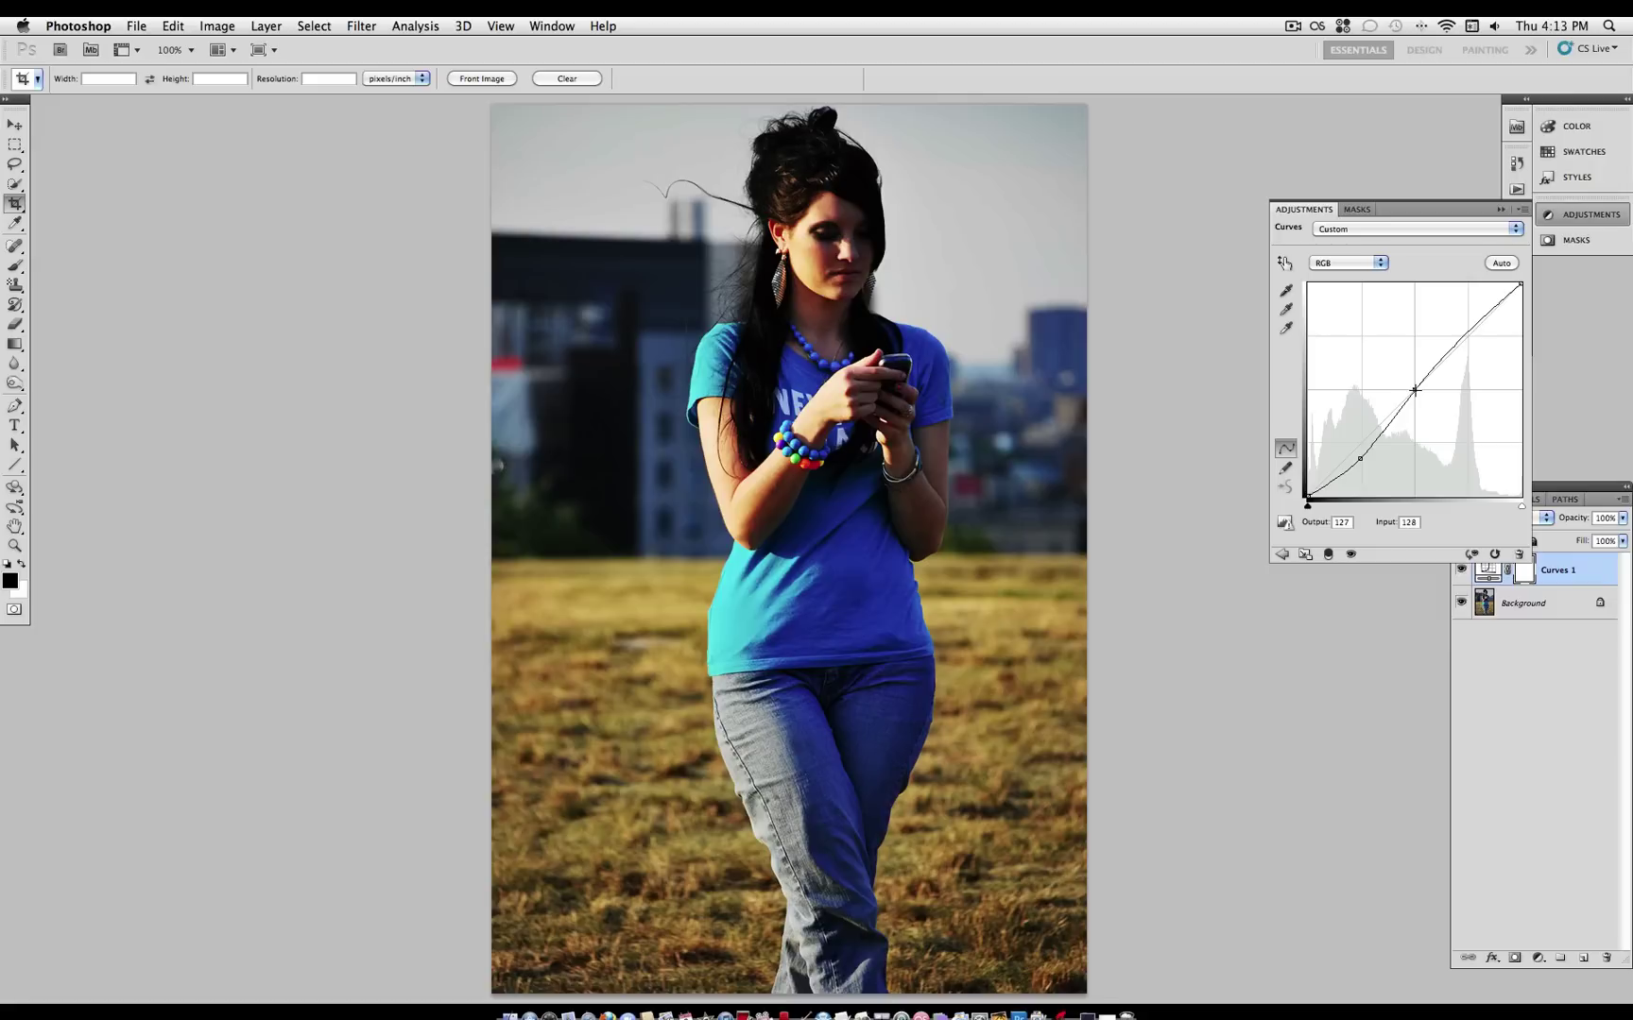
left_click_drag(1415, 390, 1416, 389)
left_click(1469, 333)
left_click_drag(1469, 334, 1470, 325)
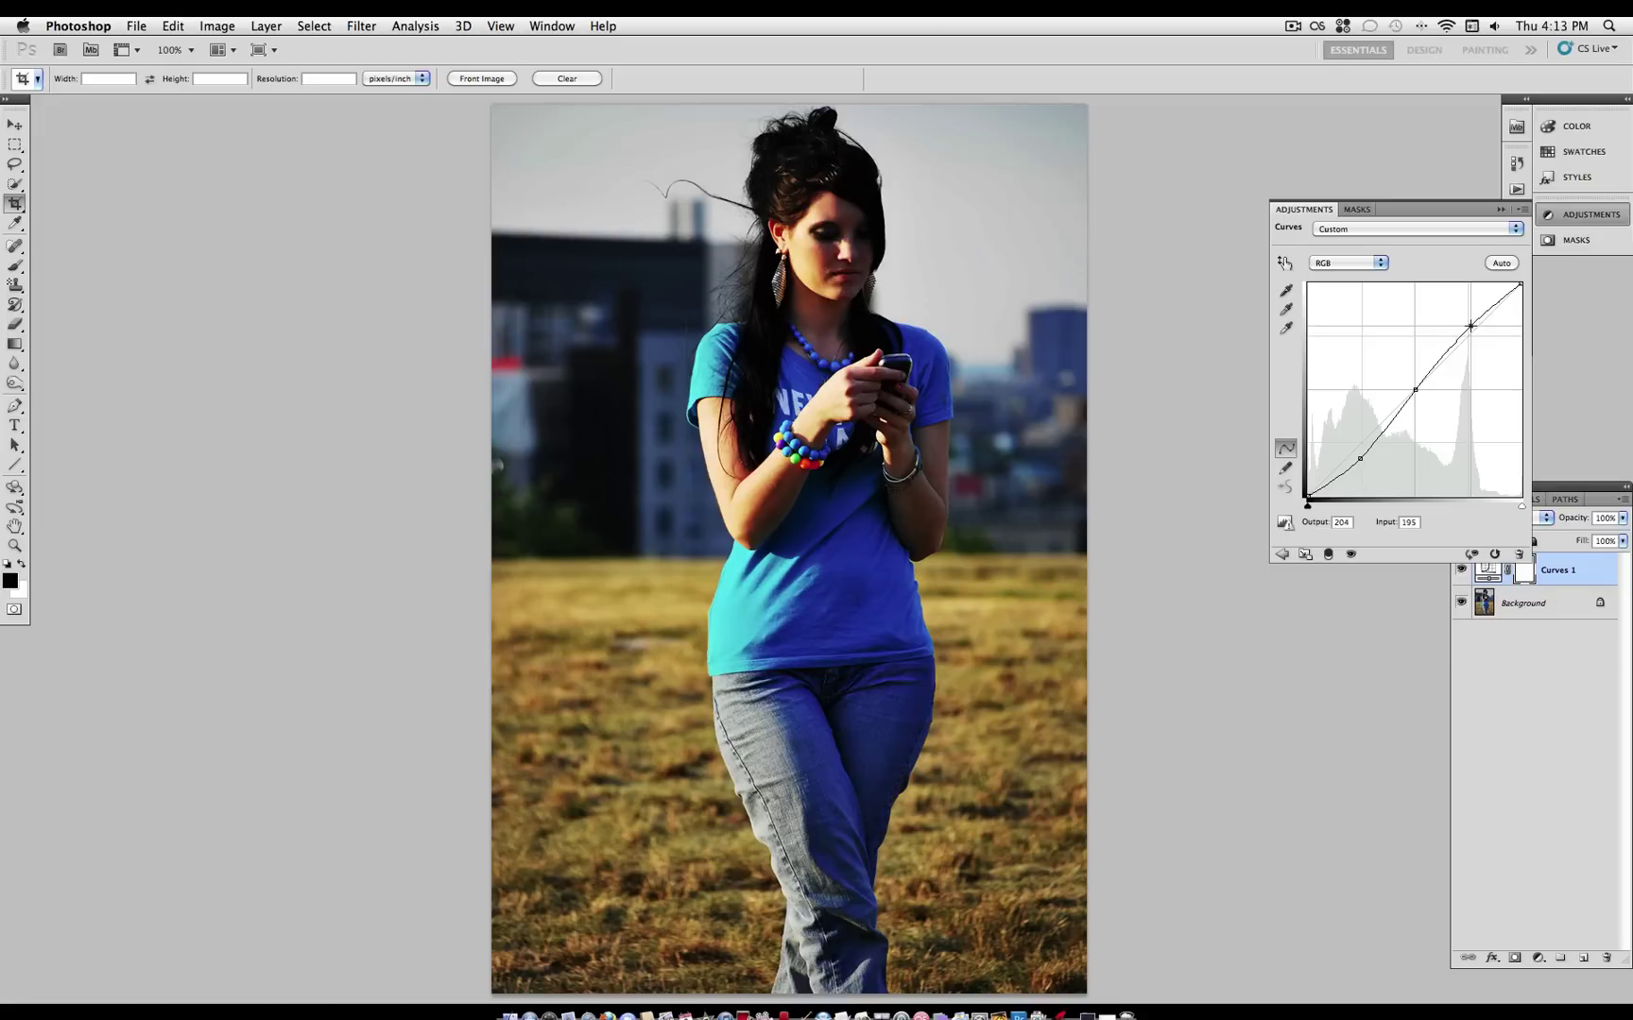
left_click_drag(1470, 325, 1462, 326)
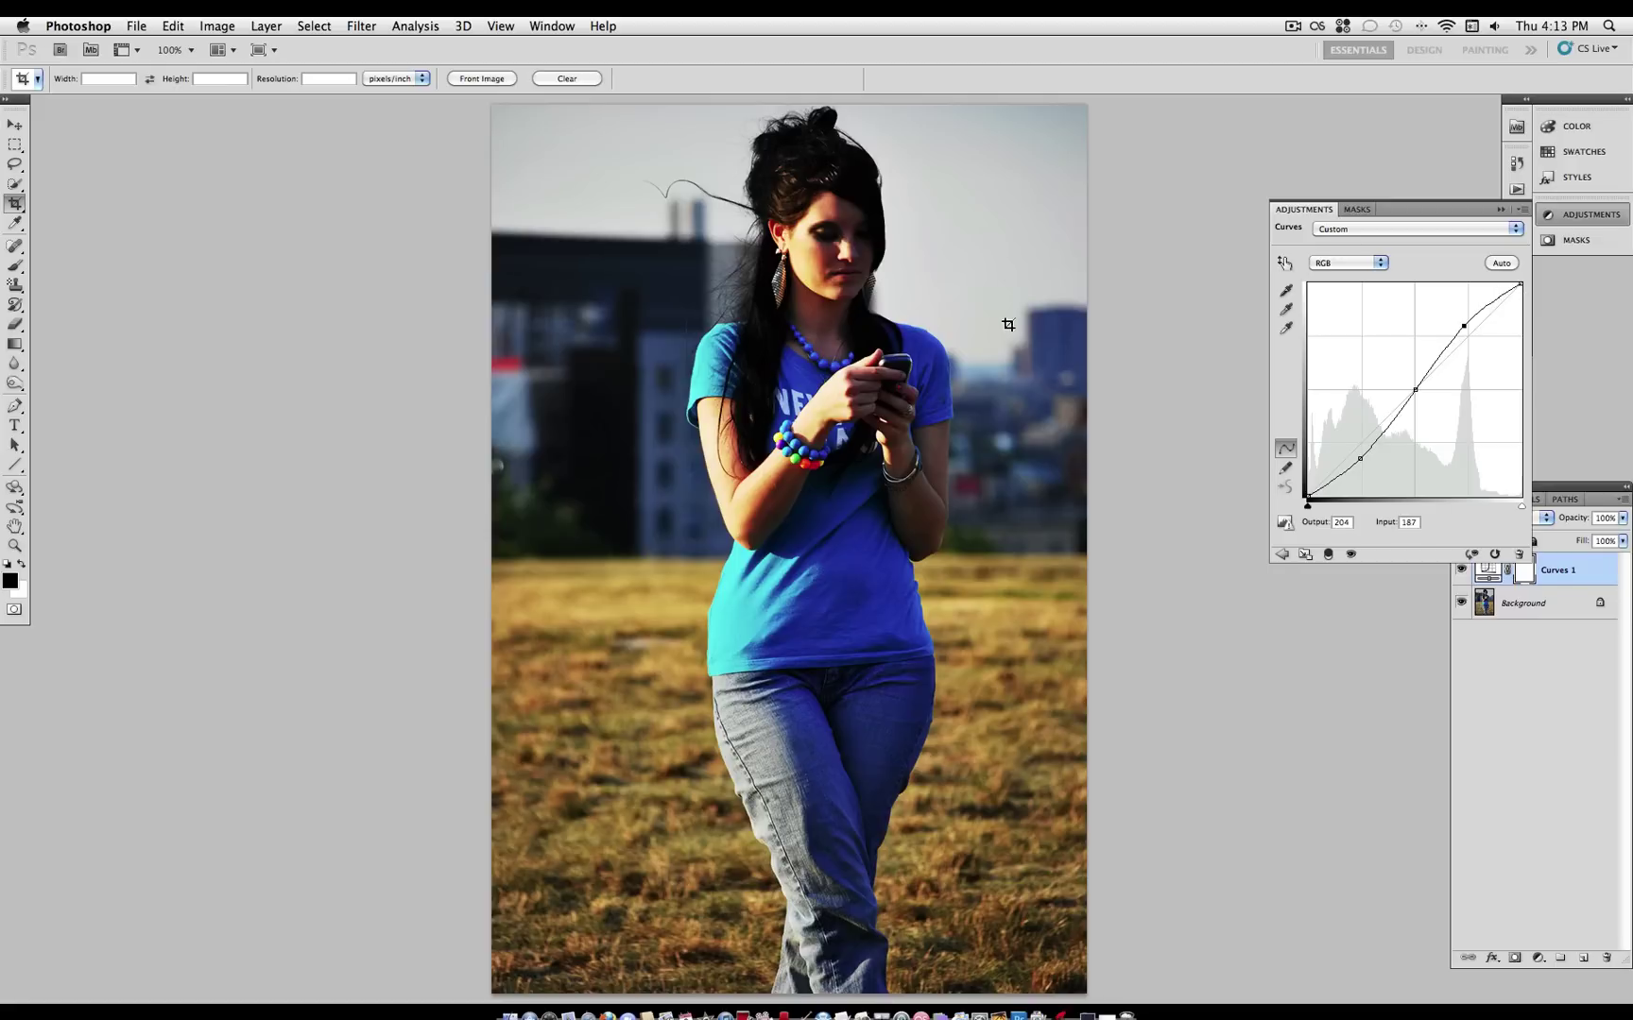
scroll(1009, 326, "right", 2)
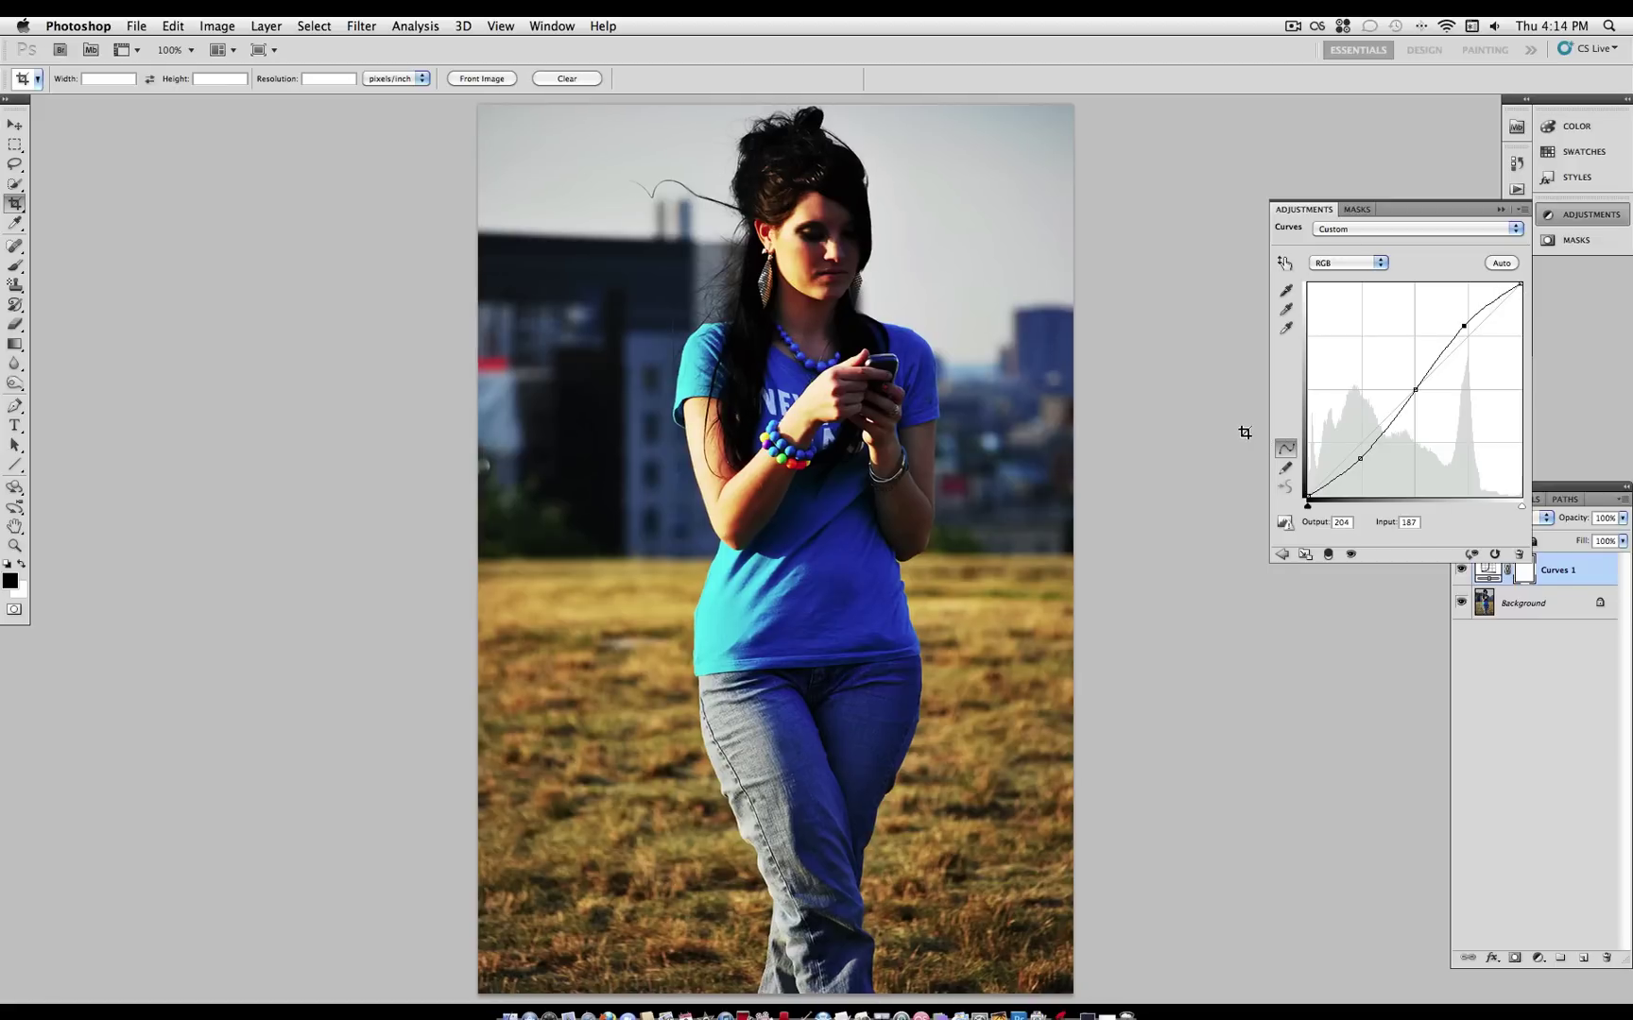
On the Red channel, lower red in the shadows and raise it in the highlights (201 to 209).
left_click(1382, 268)
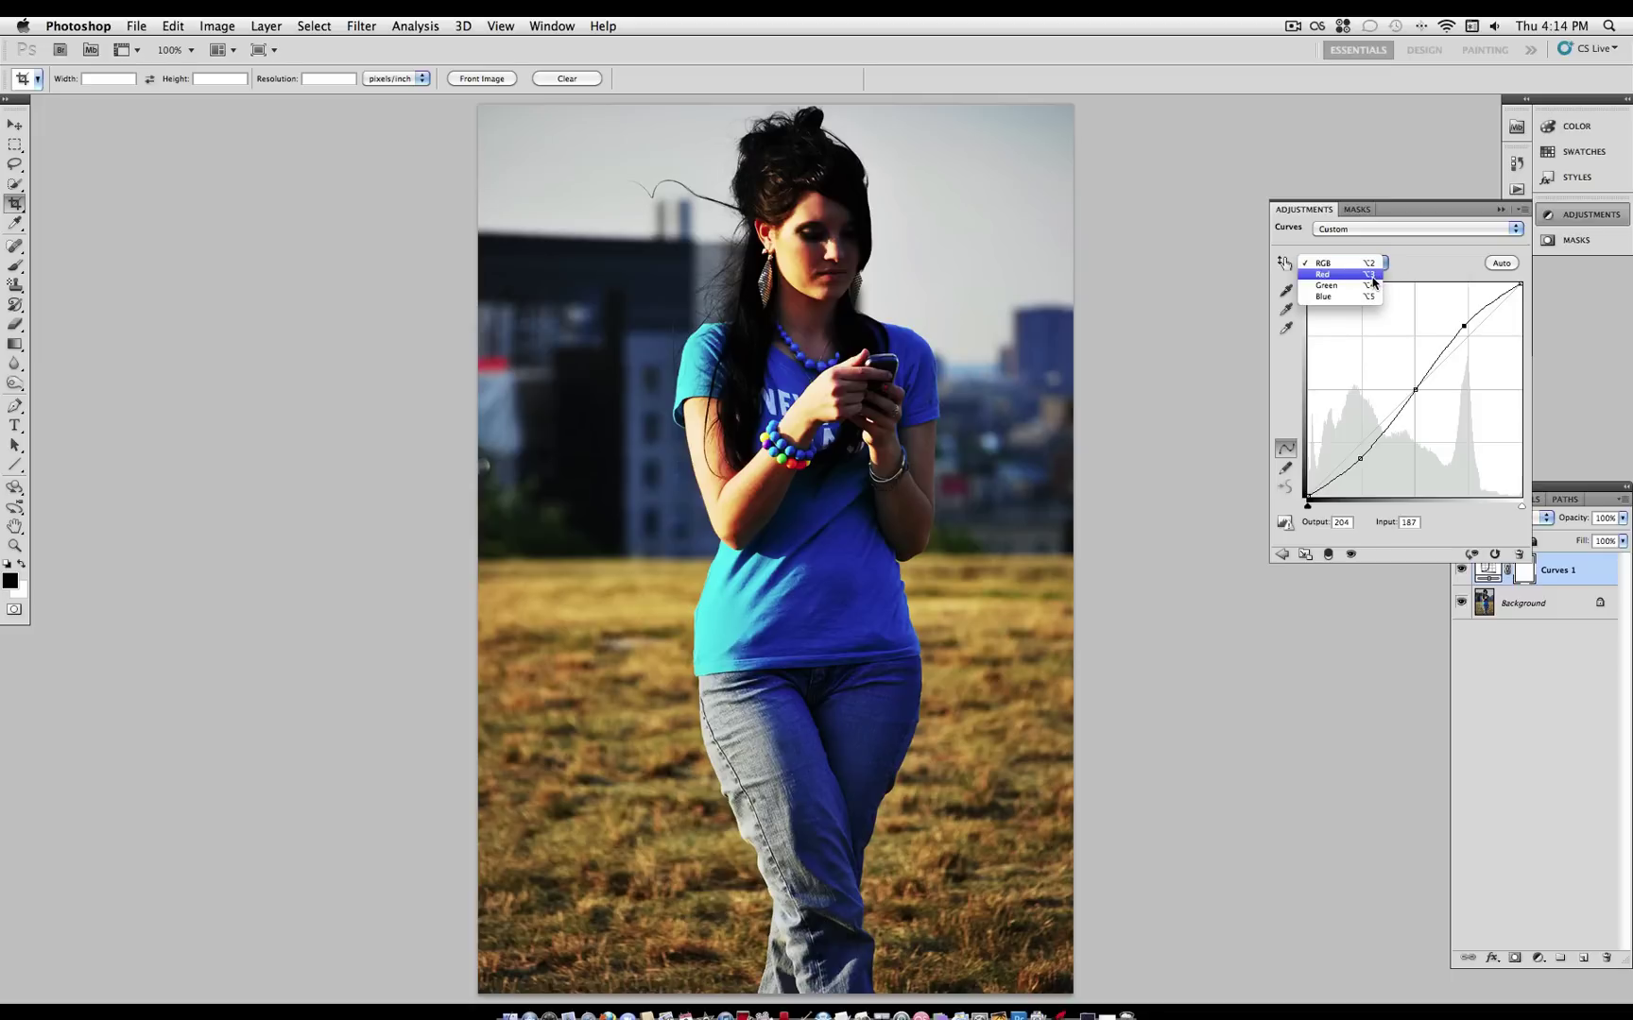
left_click(1373, 275)
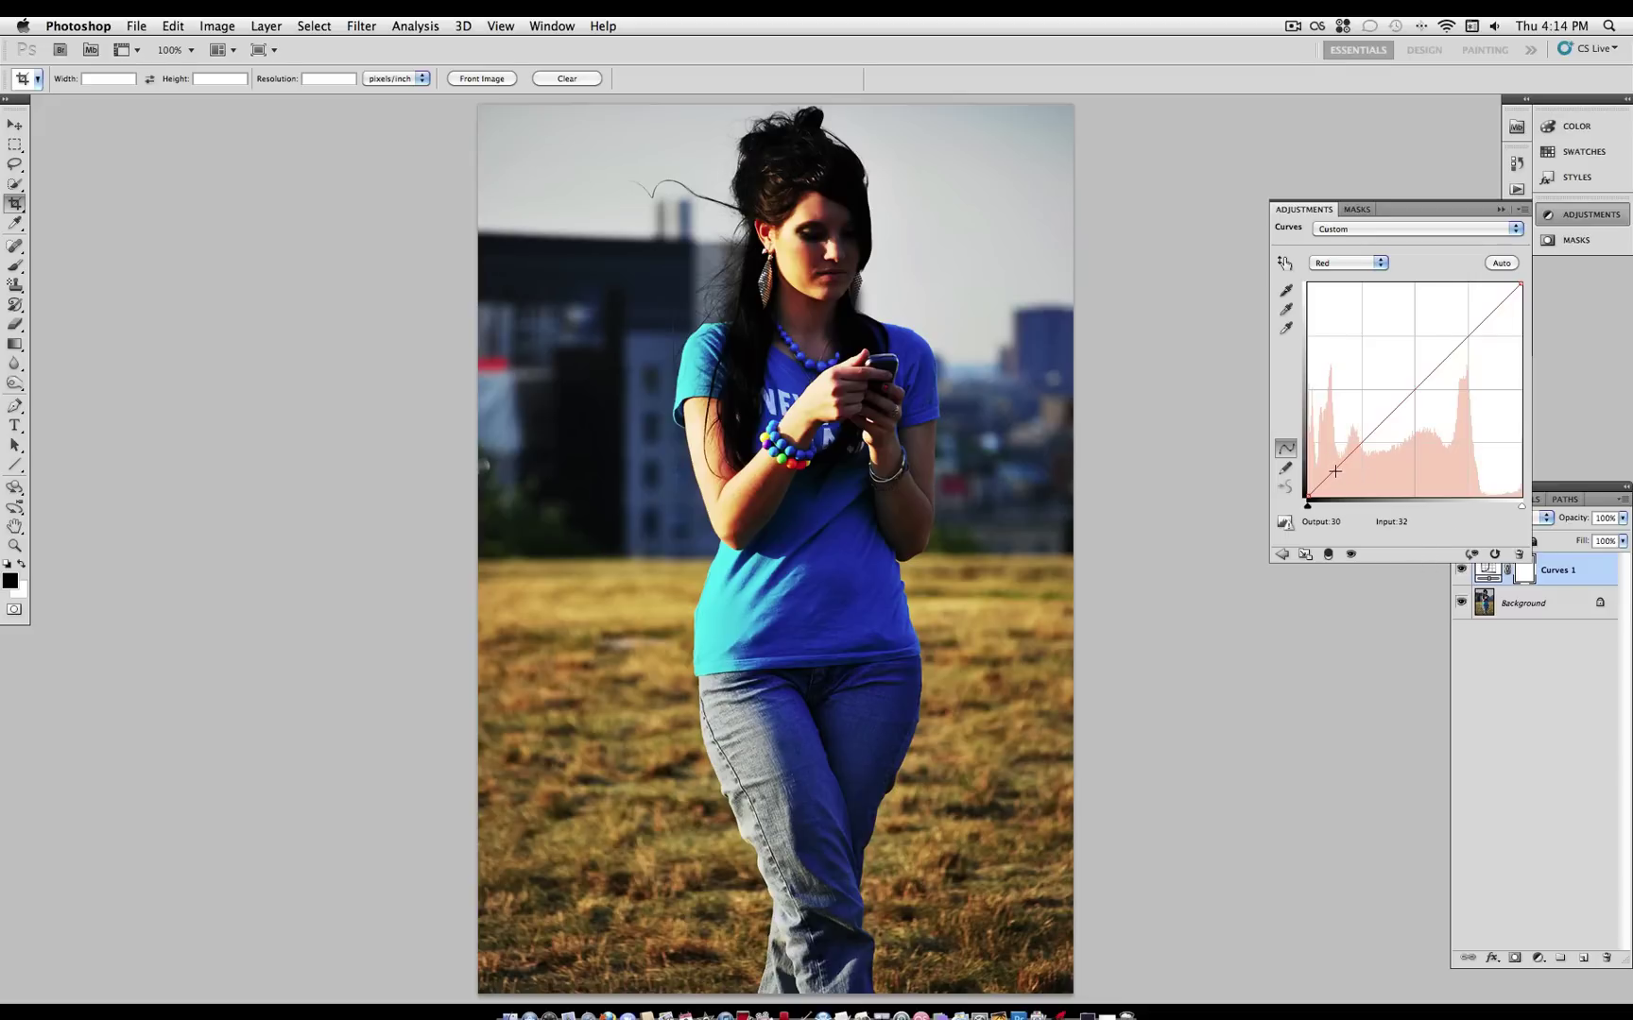
left_click_drag(1334, 470, 1354, 472)
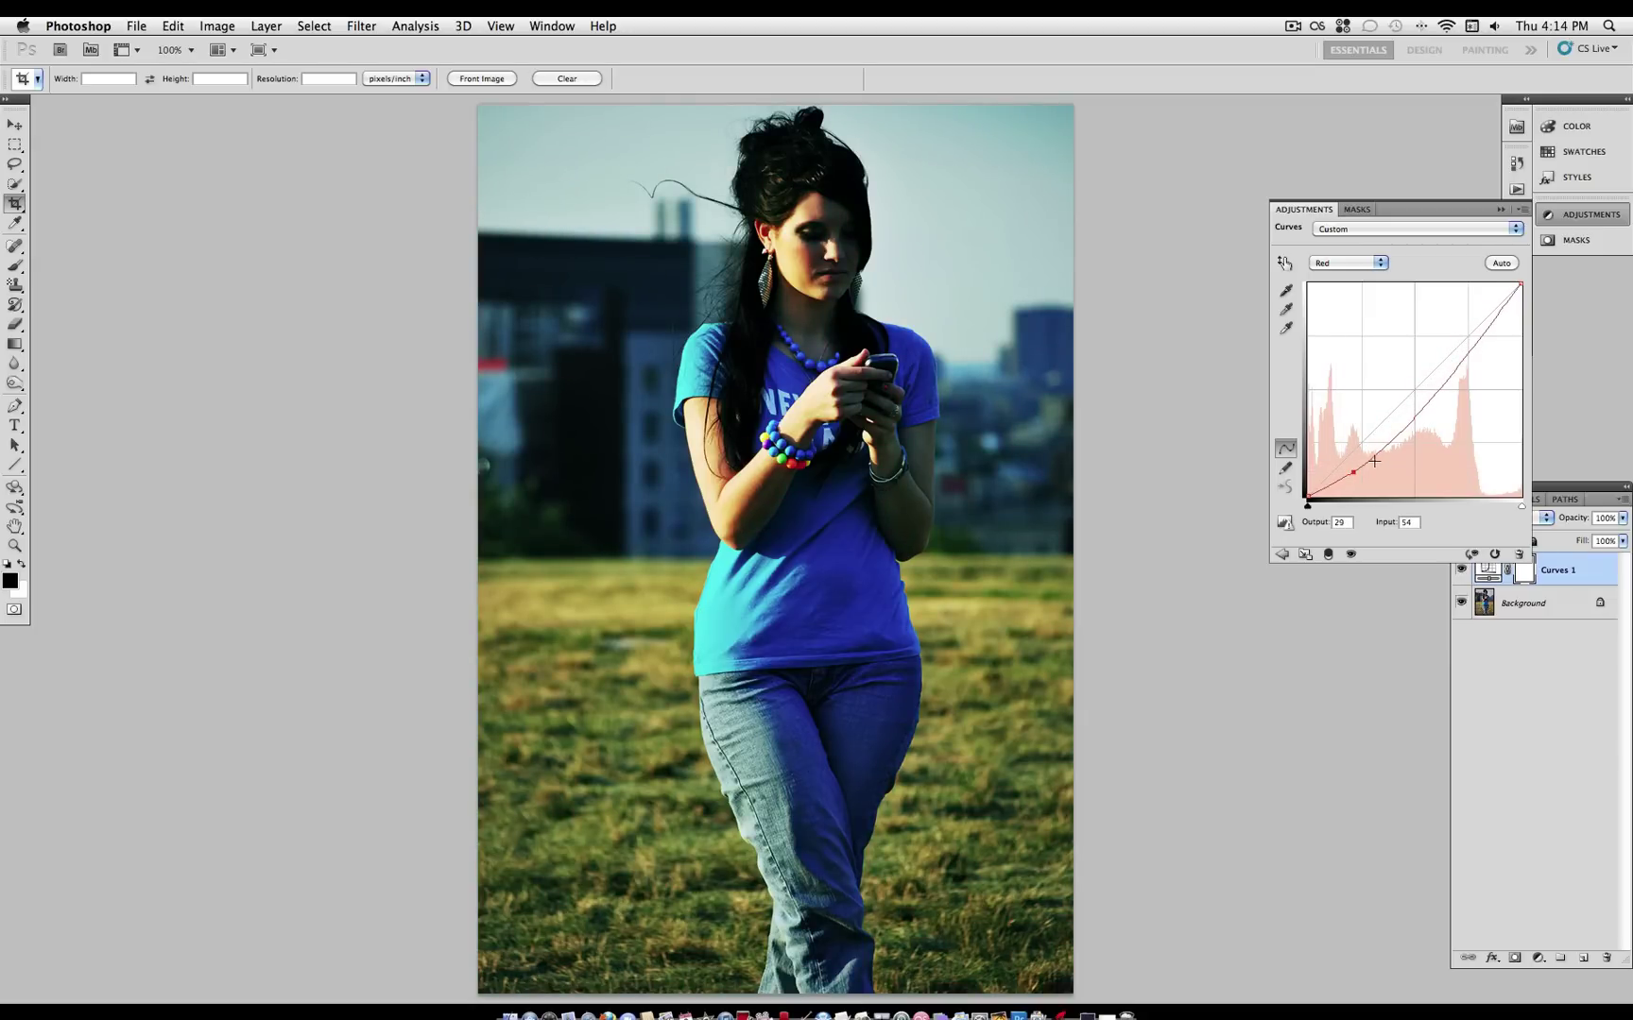
left_click_drag(1408, 426, 1395, 425)
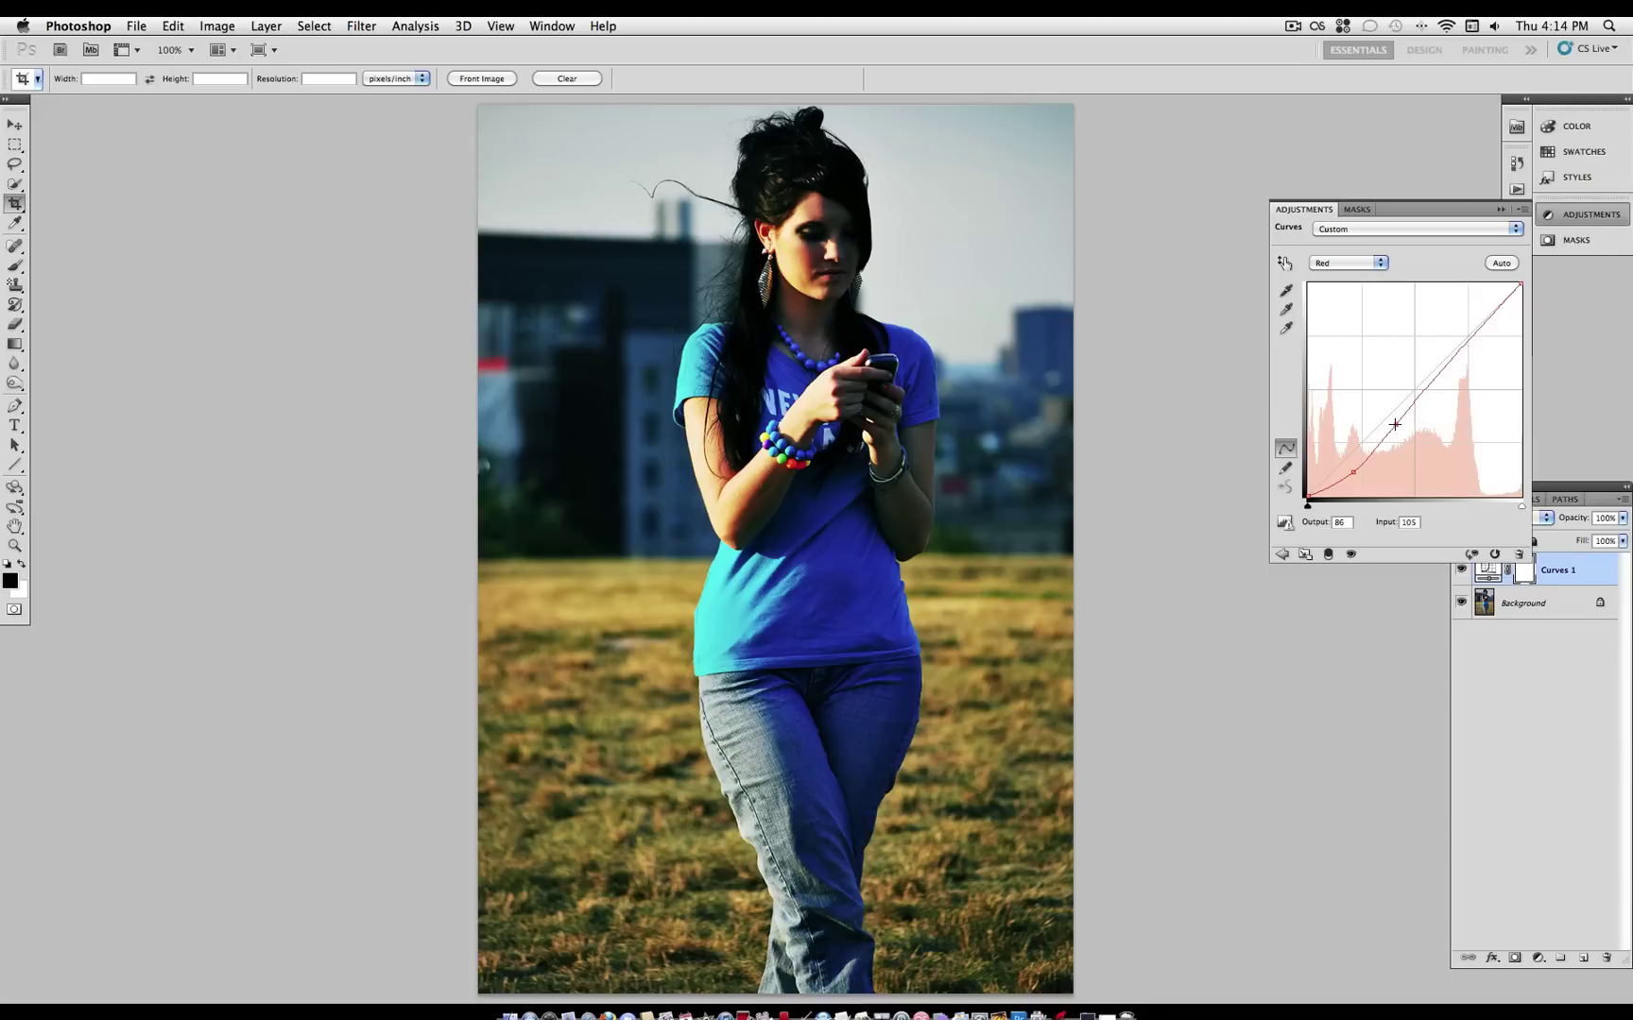
left_click(1435, 378)
left_click_drag(1436, 378, 1432, 376)
left_click(1464, 335)
left_click_drag(1465, 335, 1476, 322)
left_click(1476, 321)
On the Green channel, pull the shadows down and raise a highlight point to 231/231.
left_click(1334, 266)
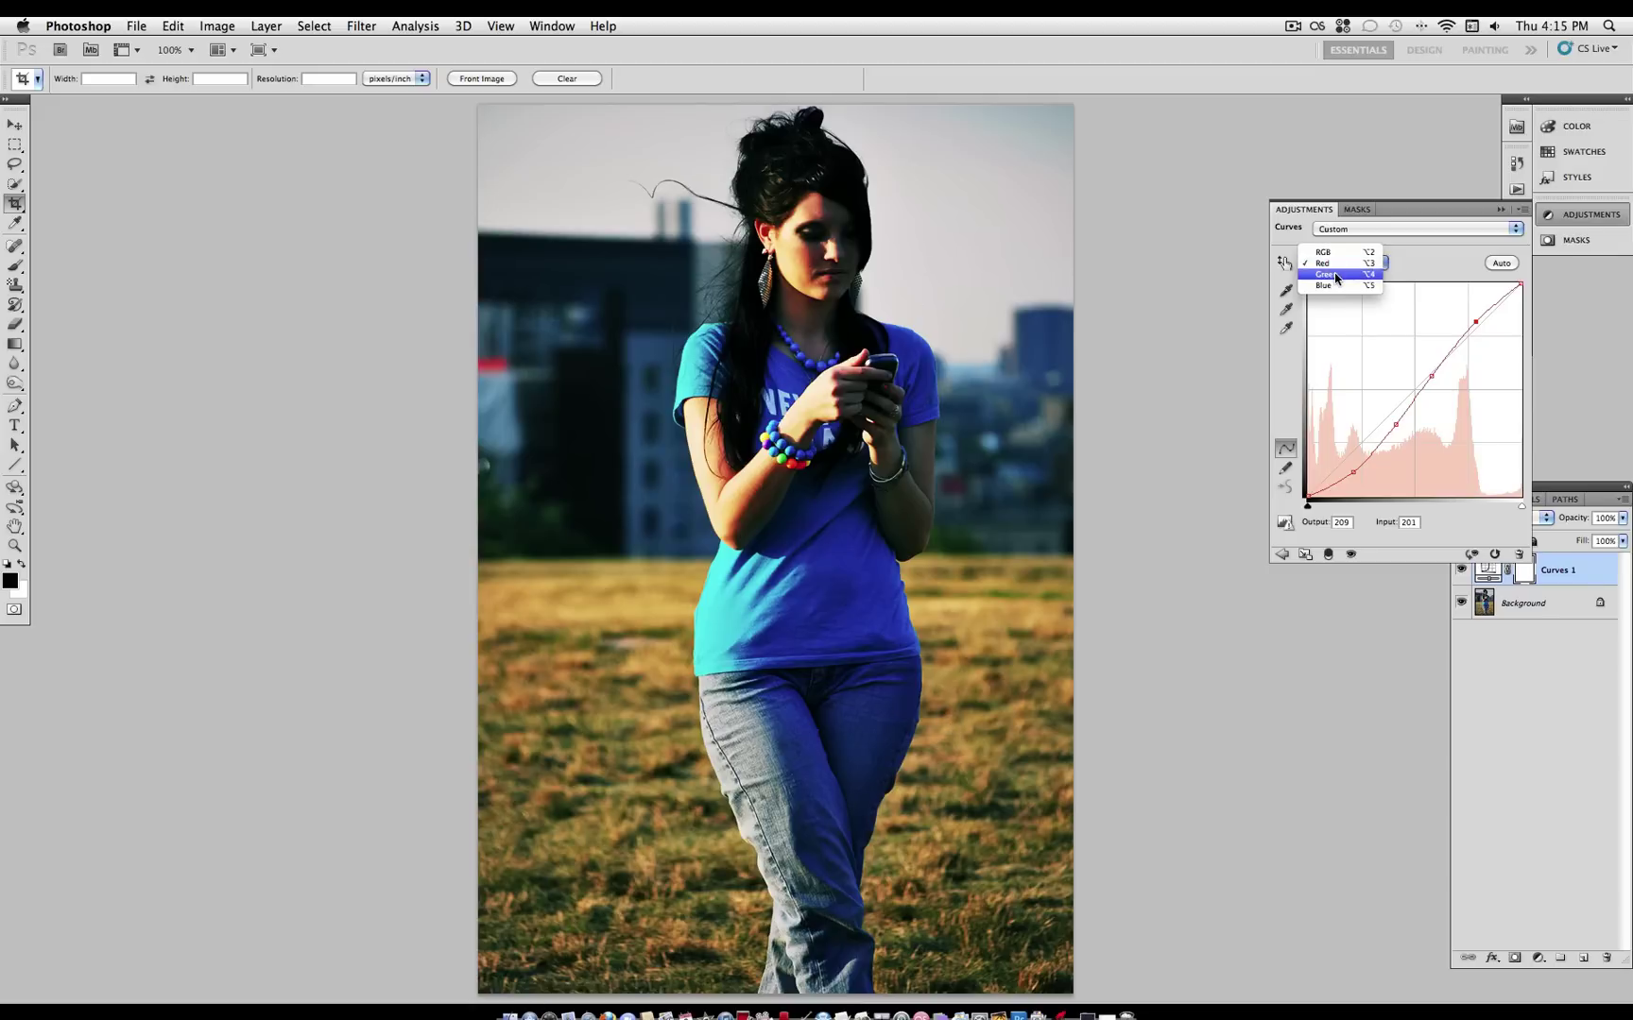
left_click(1335, 275)
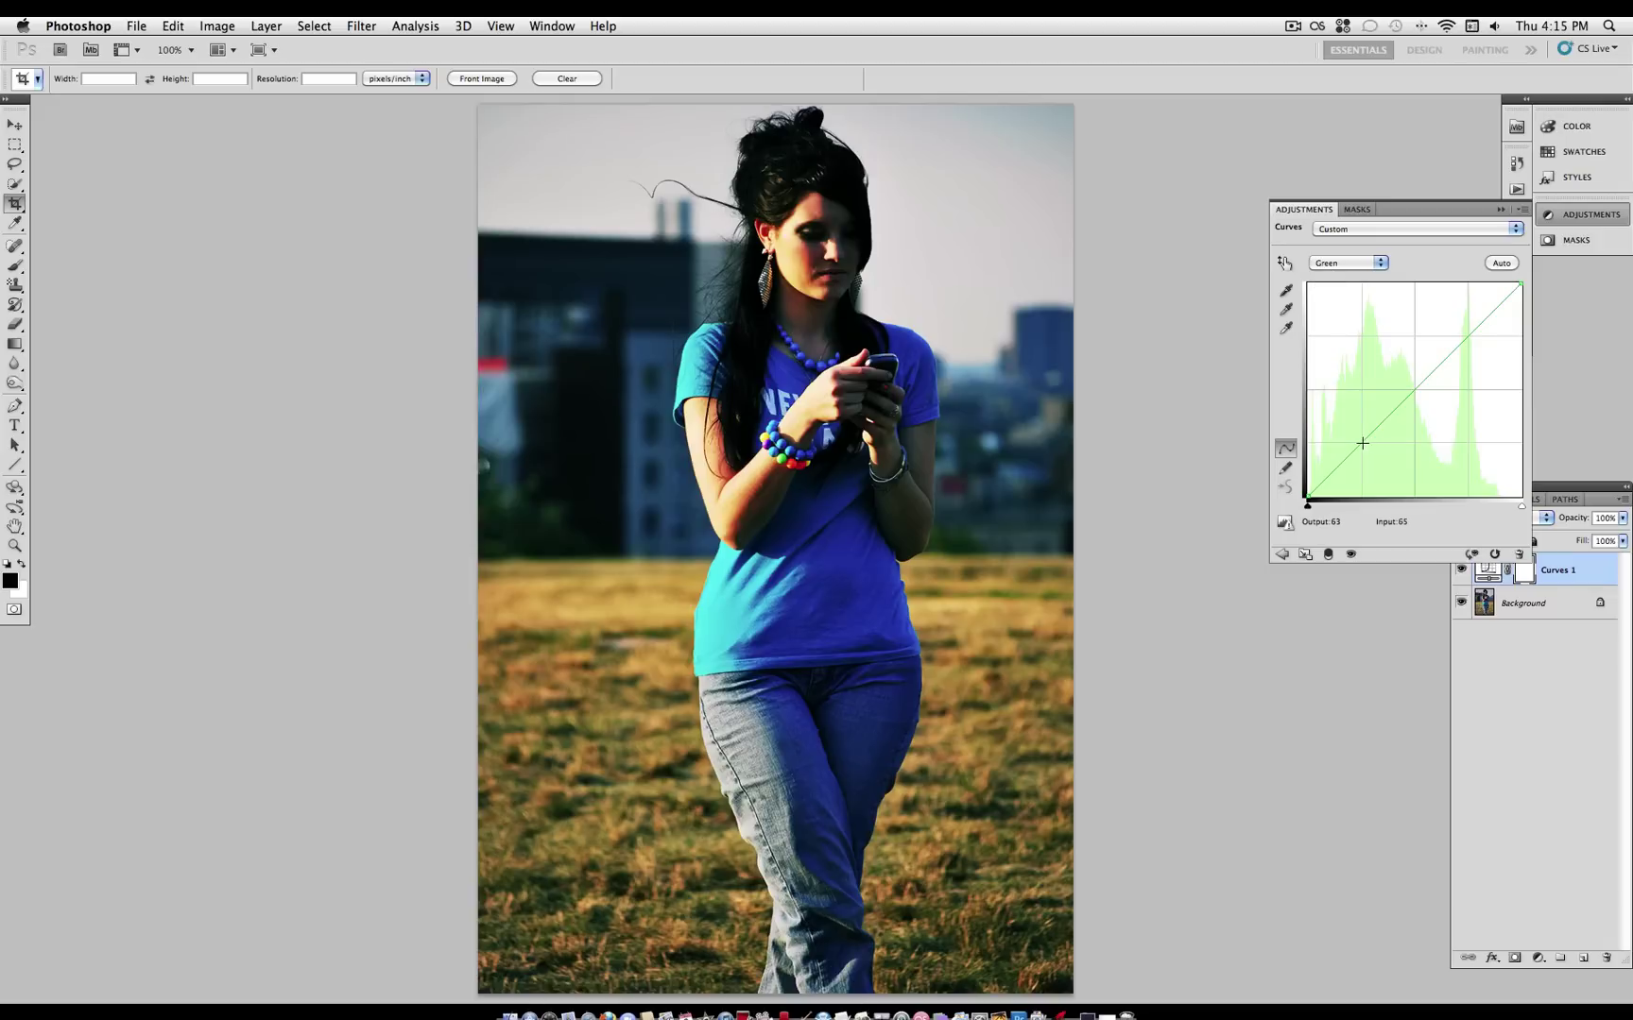
left_click_drag(1359, 443, 1380, 446)
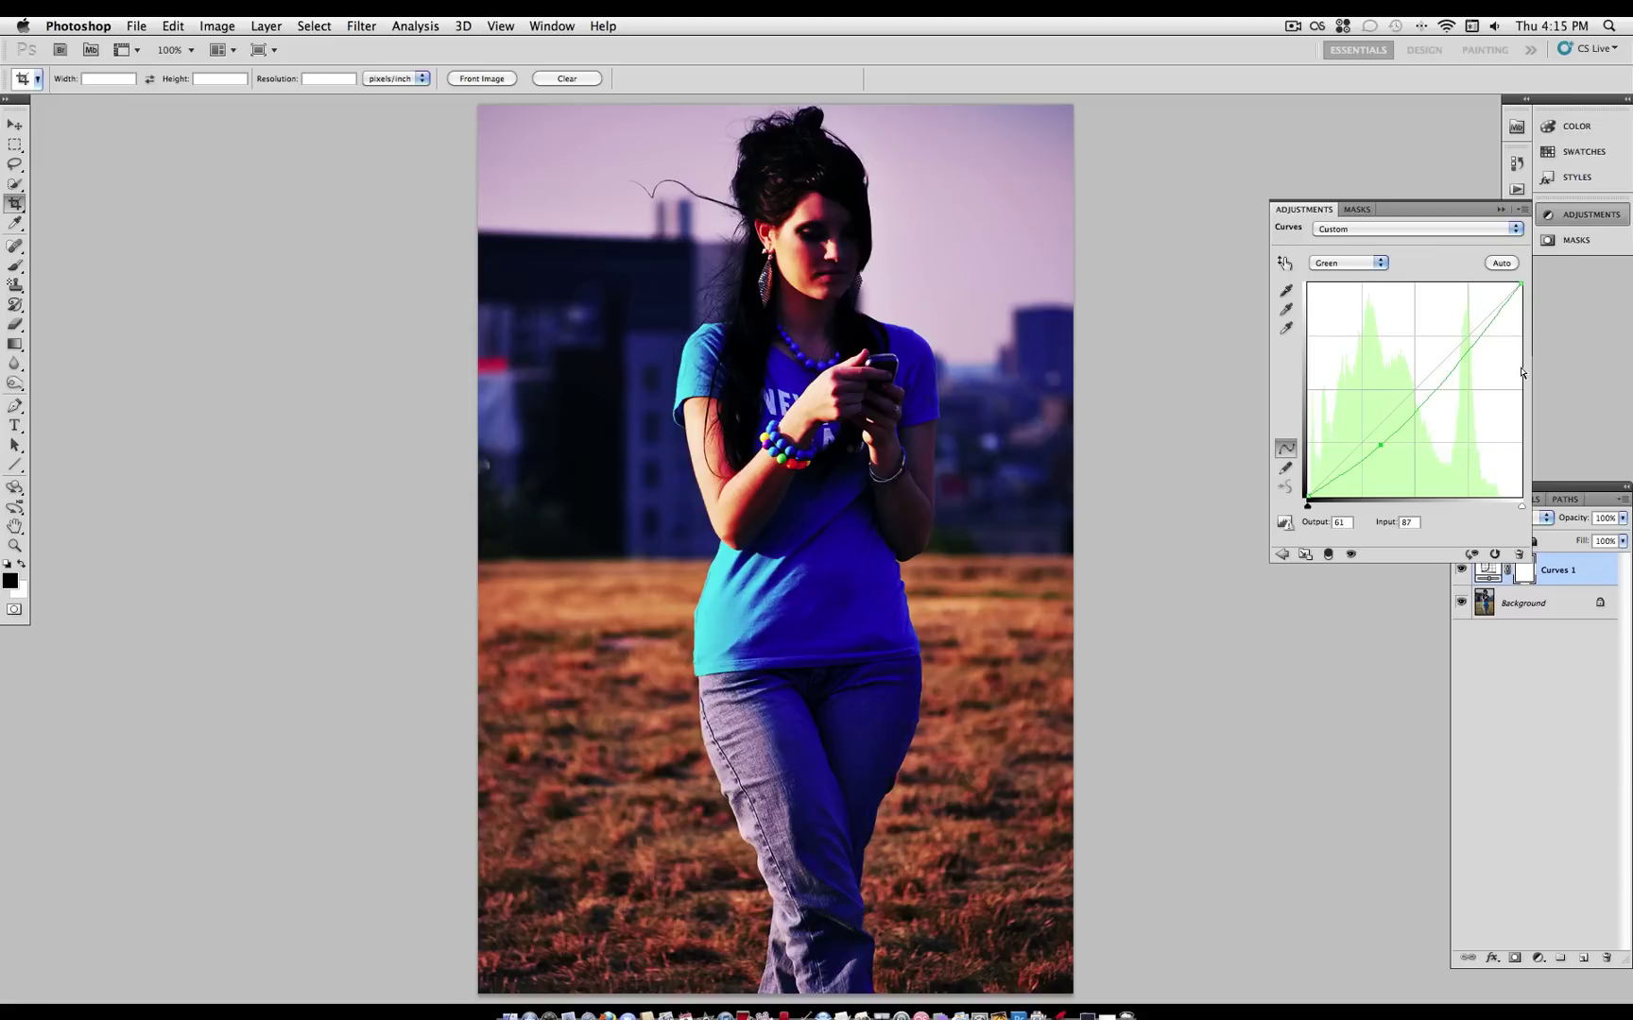
left_click(1484, 322)
mouse_move(1484, 322)
left_mouse_down()
mouse_move(1473, 305)
mouse_move(1500, 303)
left_mouse_up()
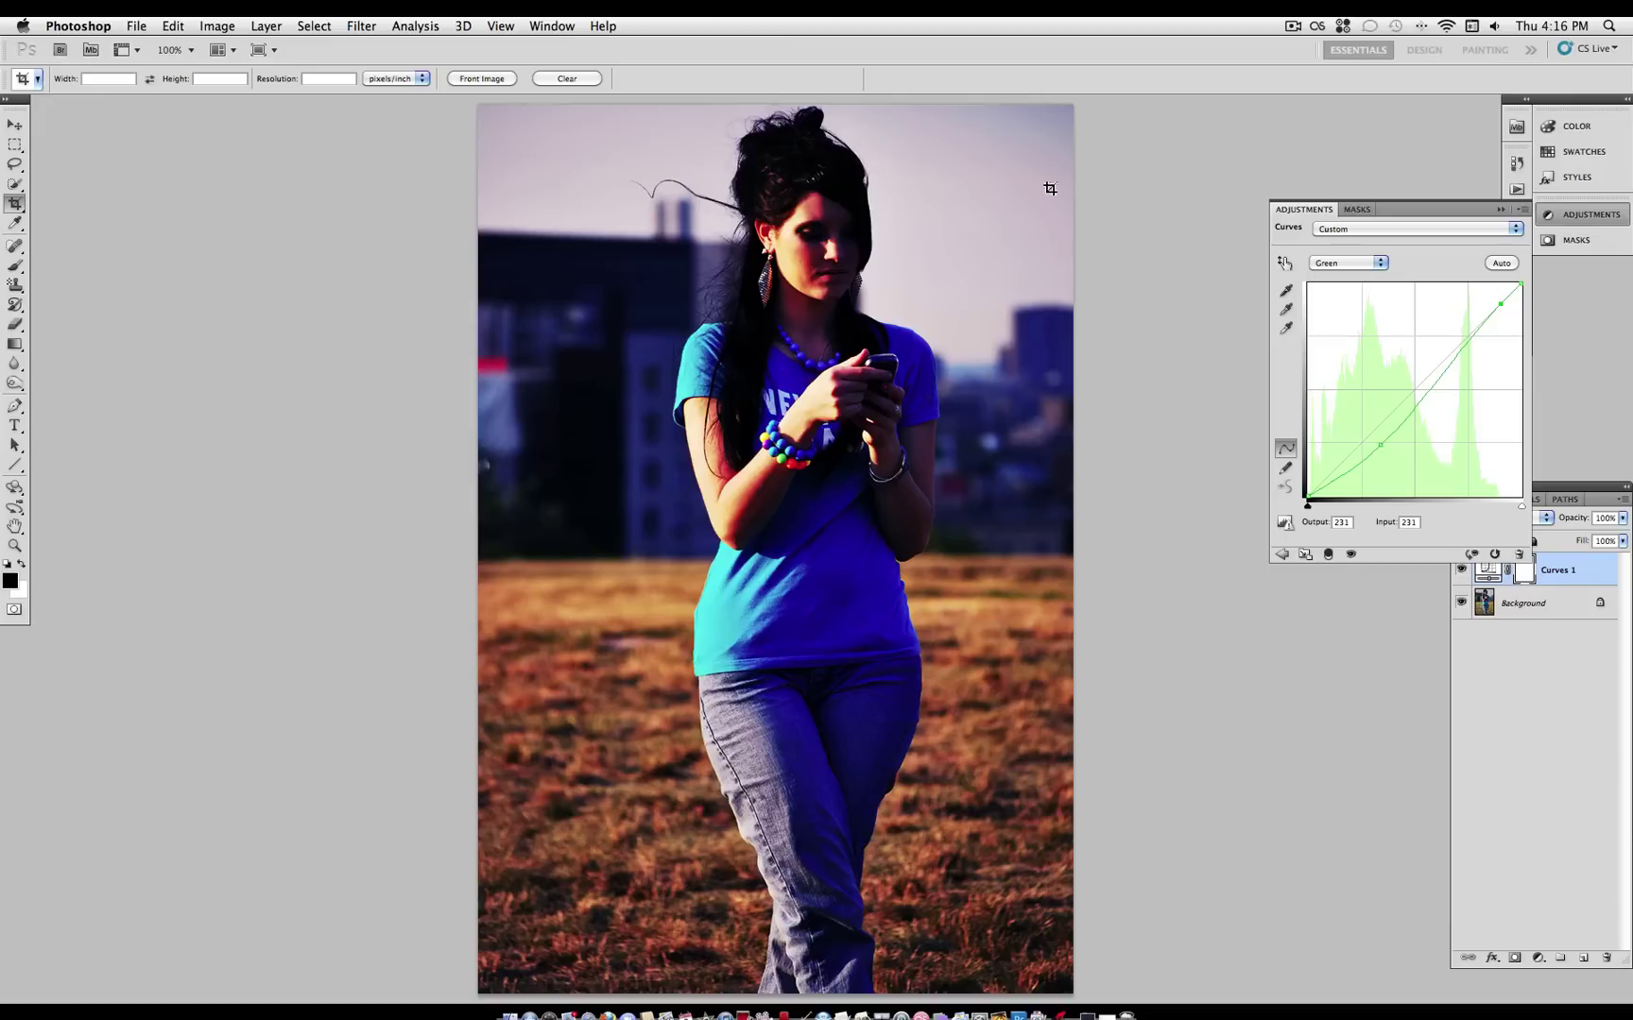
On the Blue channel, lift the black point to add blue to the shadows.
left_click(1371, 262)
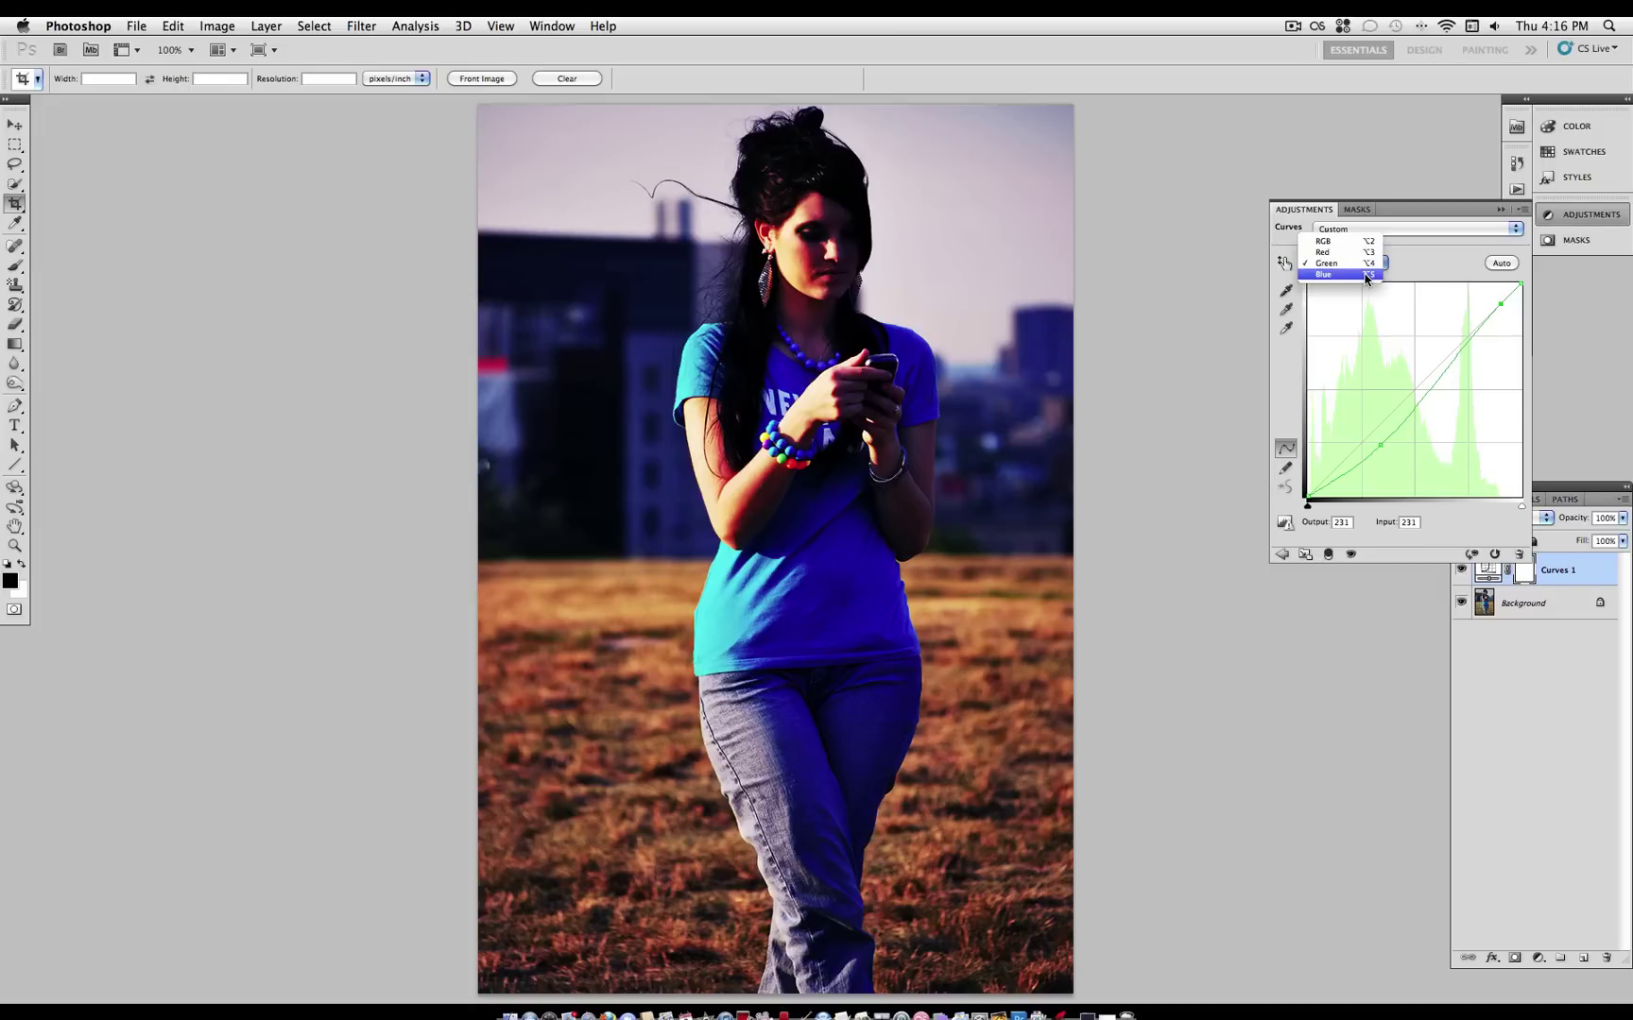
left_click(1366, 275)
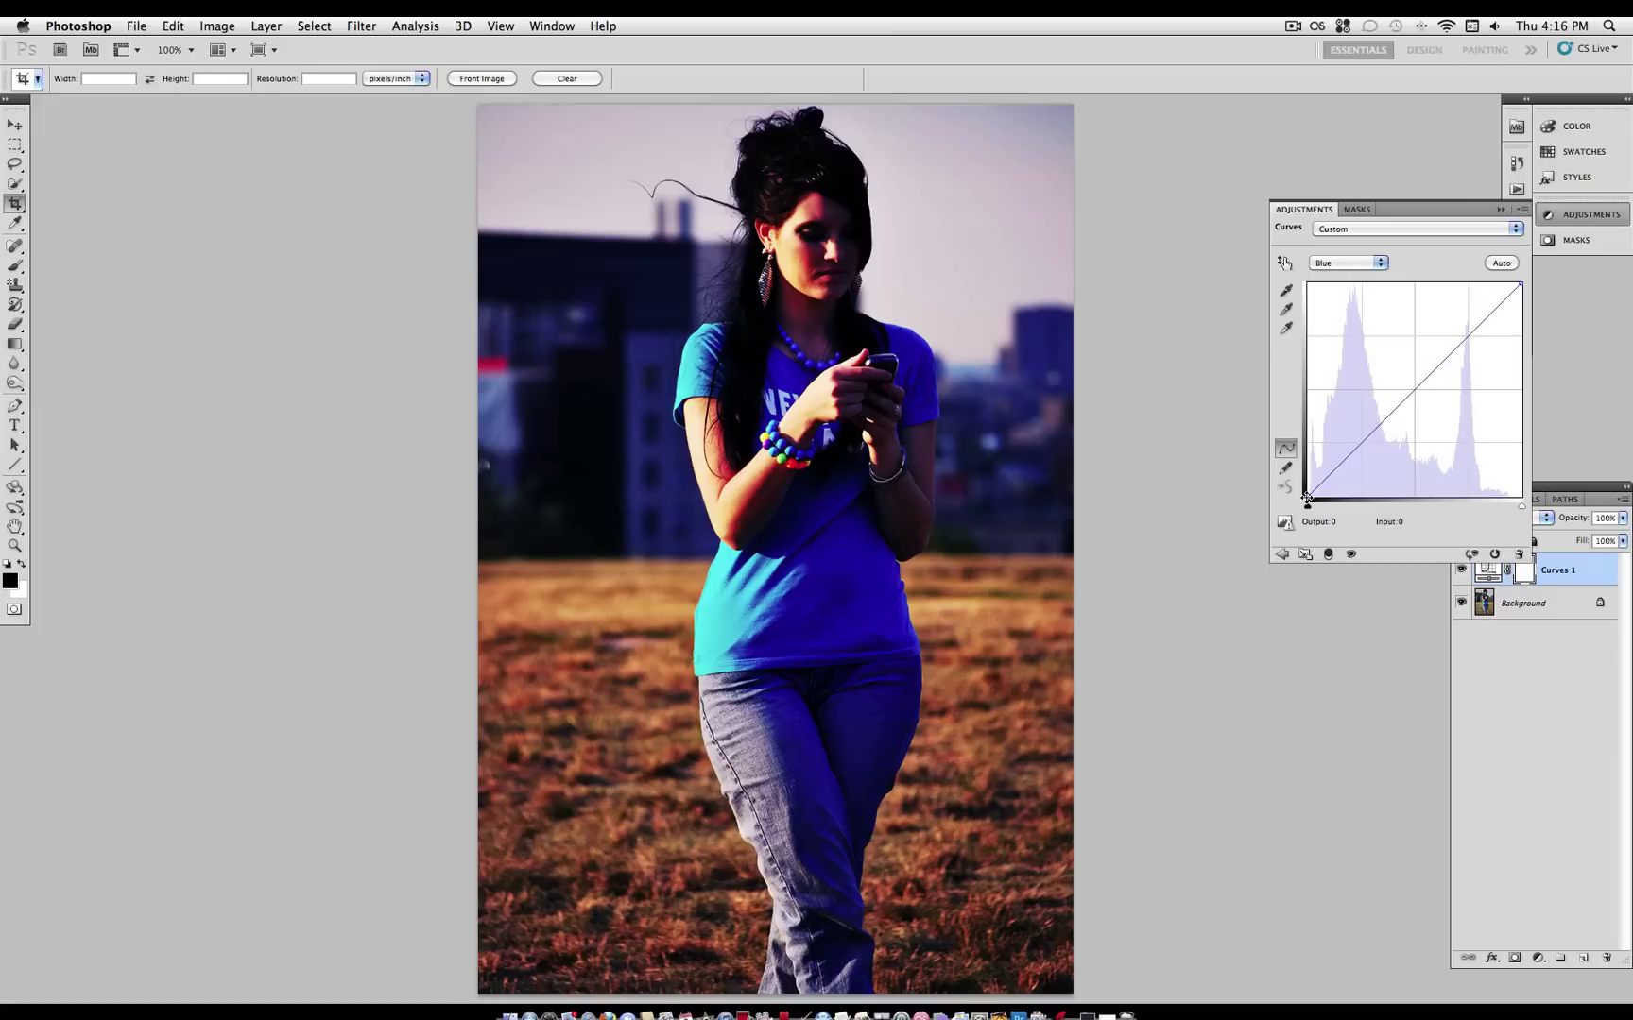
left_click_drag(1307, 498, 1307, 475)
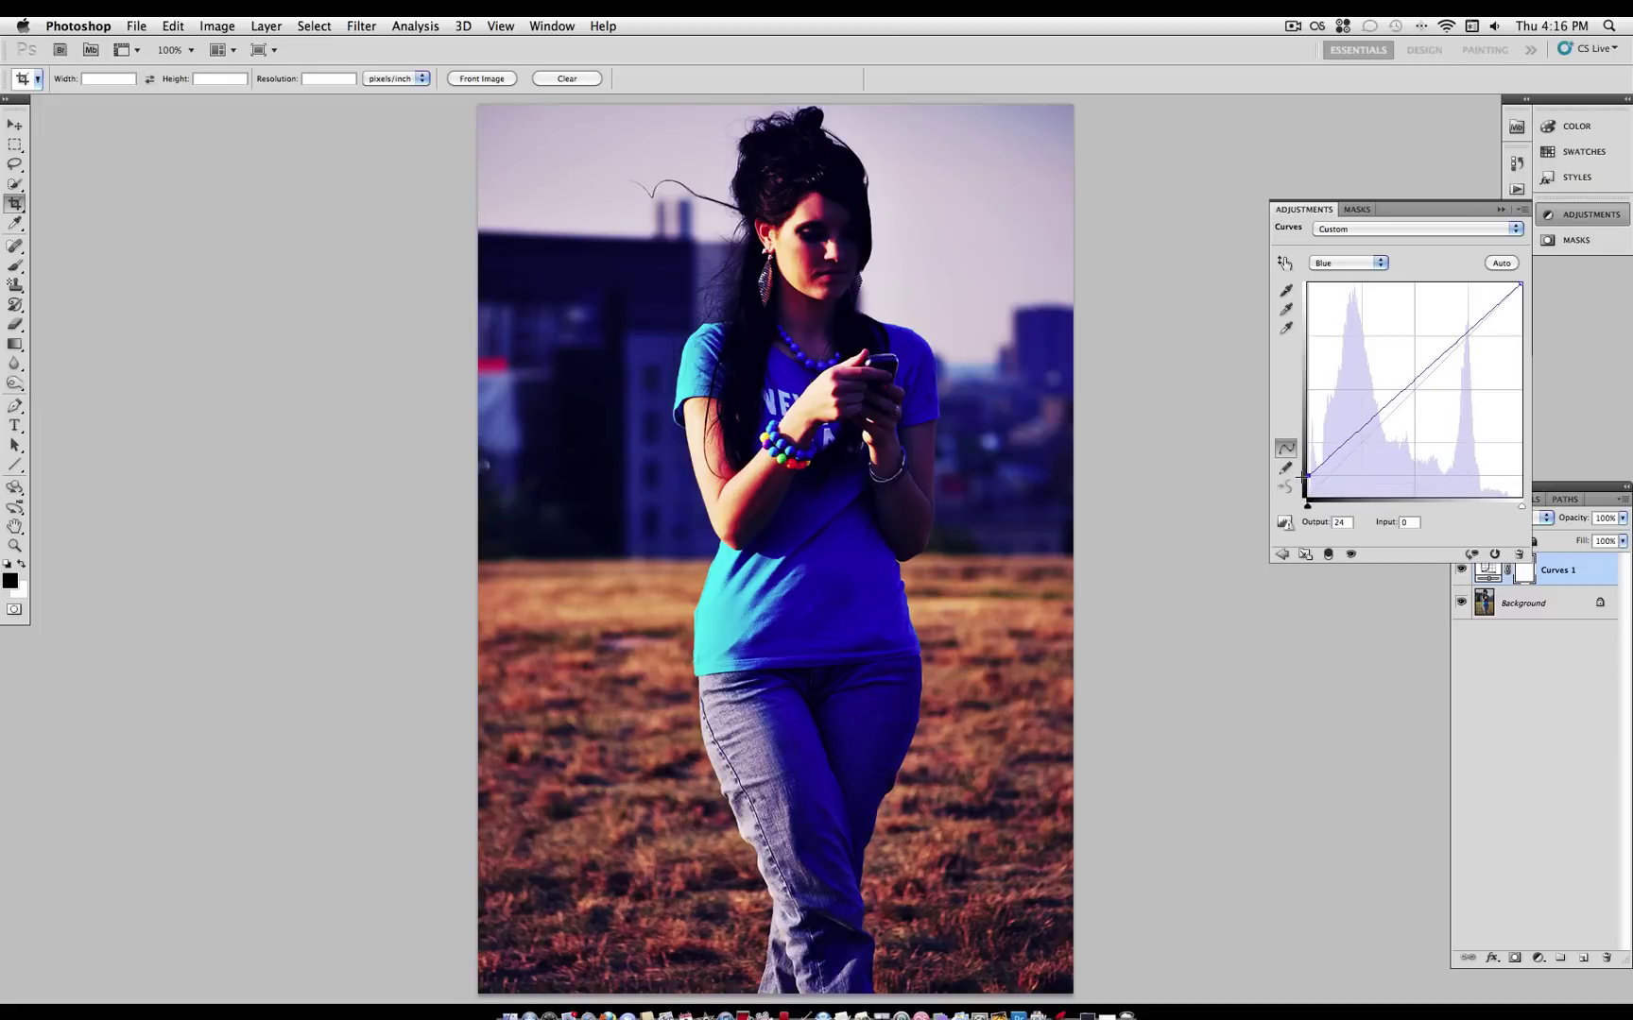
left_click_drag(1303, 476, 1303, 477)
Add Blue midtone points and lower the top endpoint to output 180 for yellow highlights.
left_click(1357, 431)
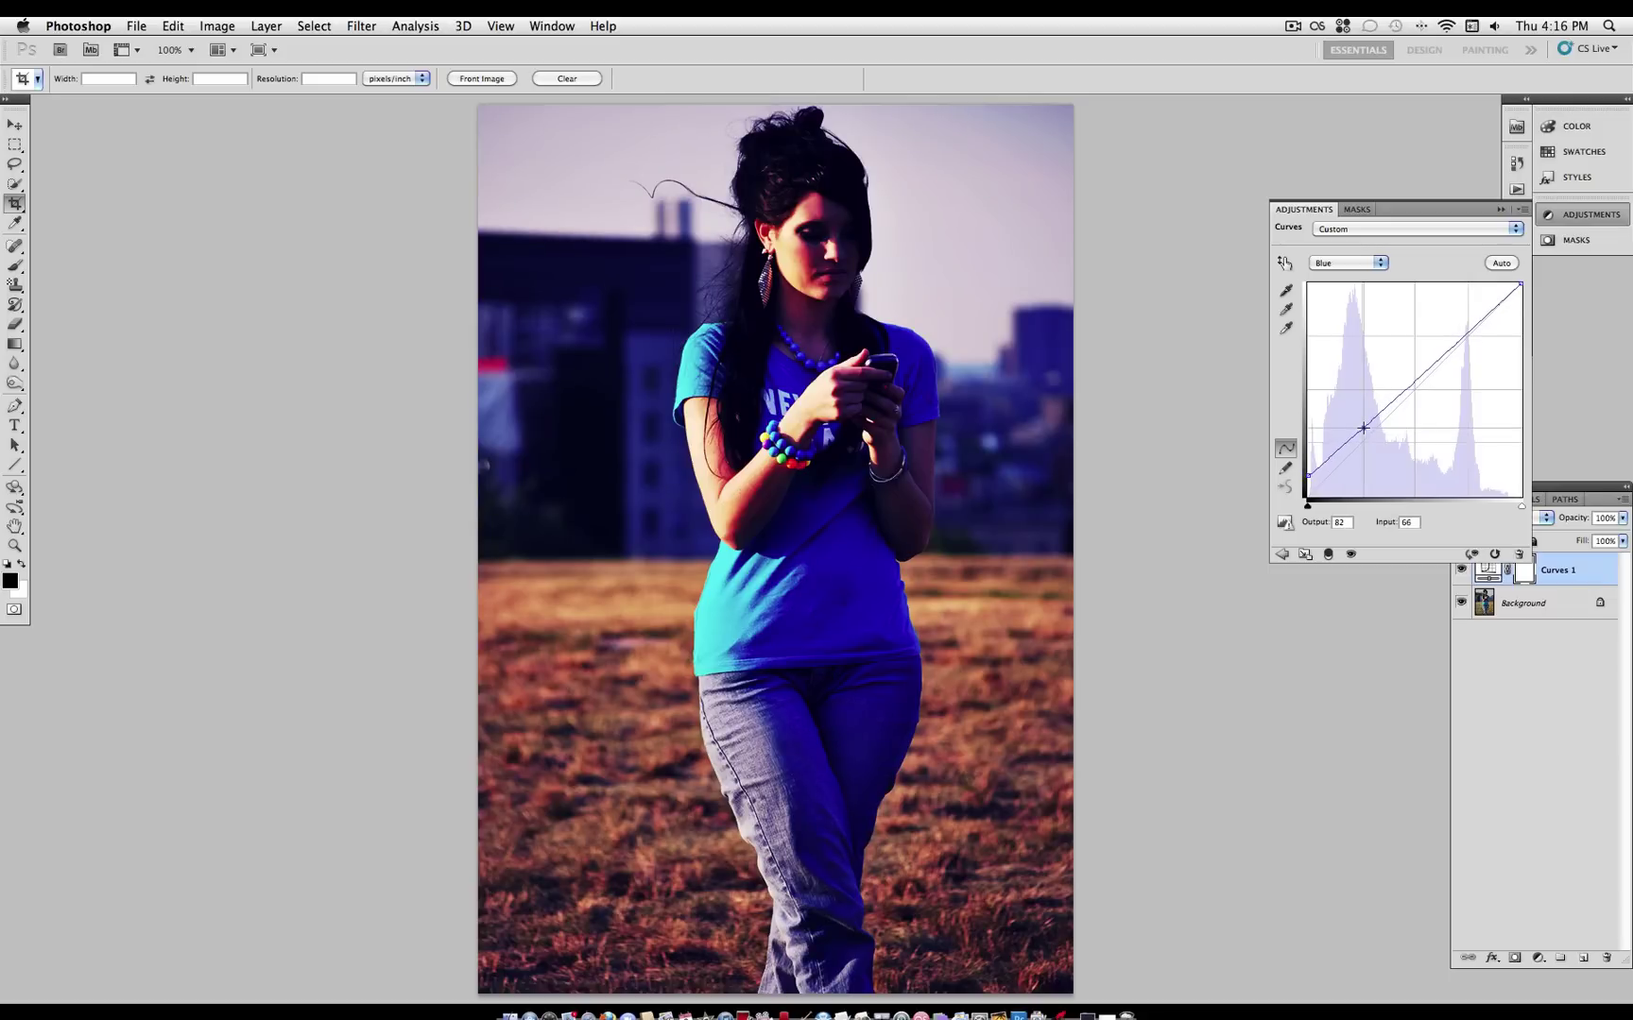
left_click_drag(1363, 428, 1372, 428)
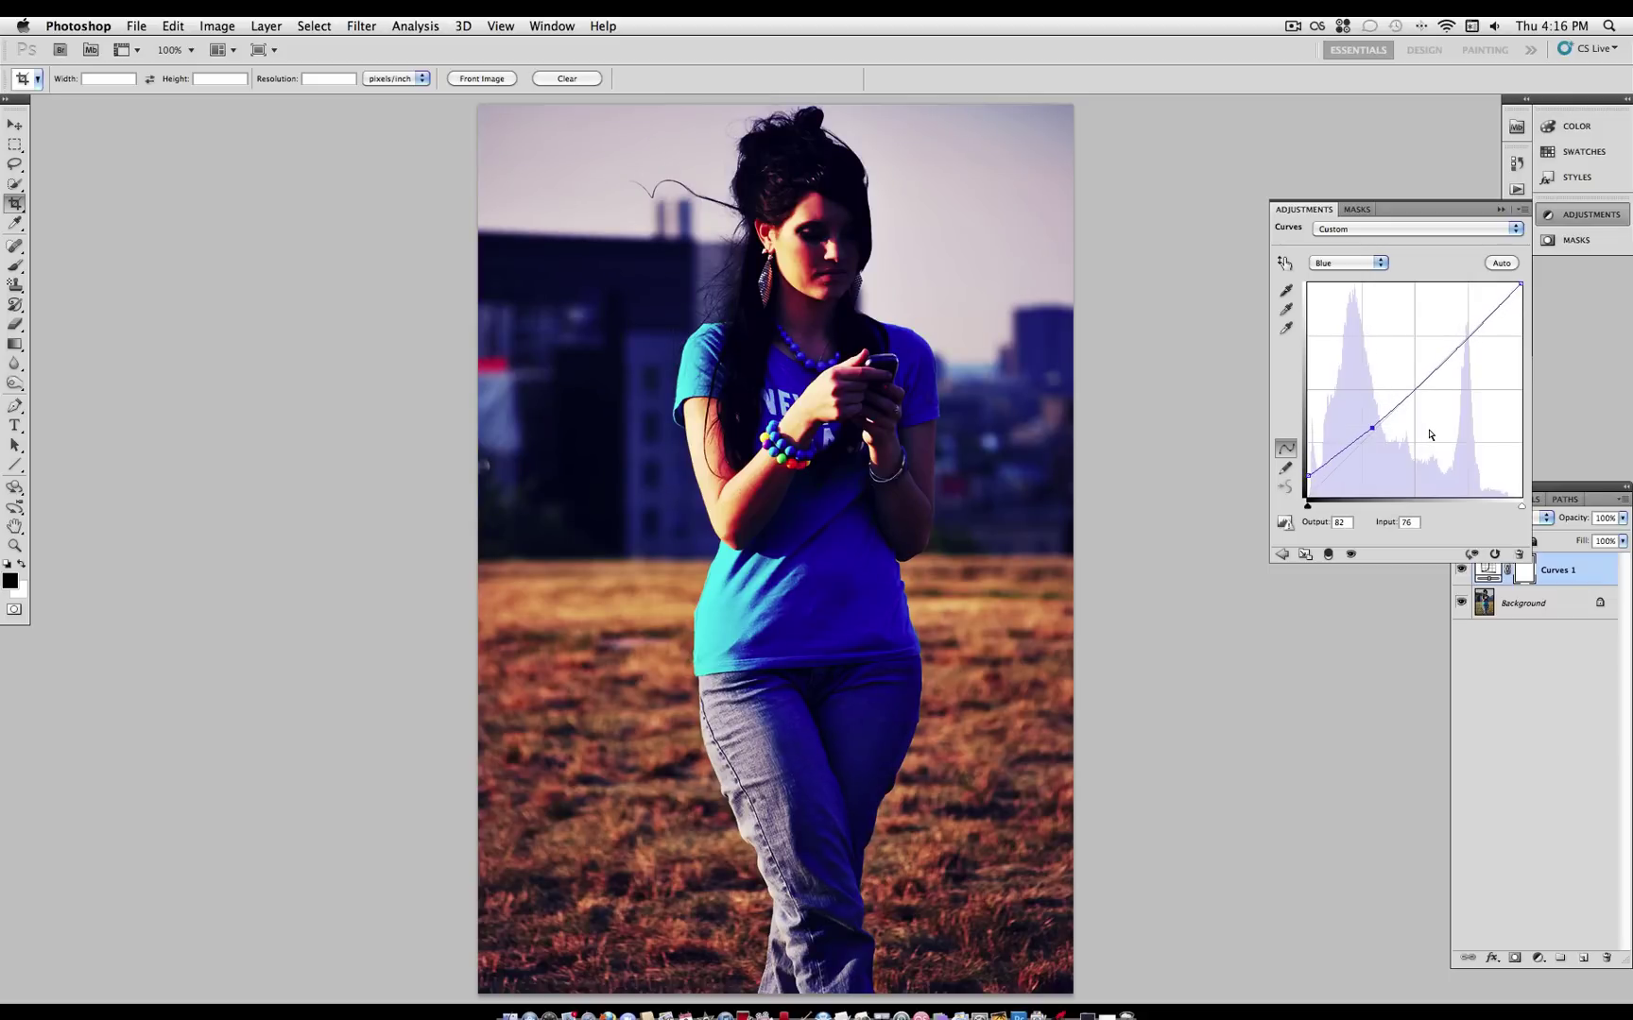
left_click(1456, 350)
left_click_drag(1456, 350, 1443, 371)
left_click(1521, 283)
left_click_drag(1523, 283, 1524, 347)
Check the Green and Red curves, then return to the composite RGB channel.
left_click(1367, 269)
left_click(1366, 252)
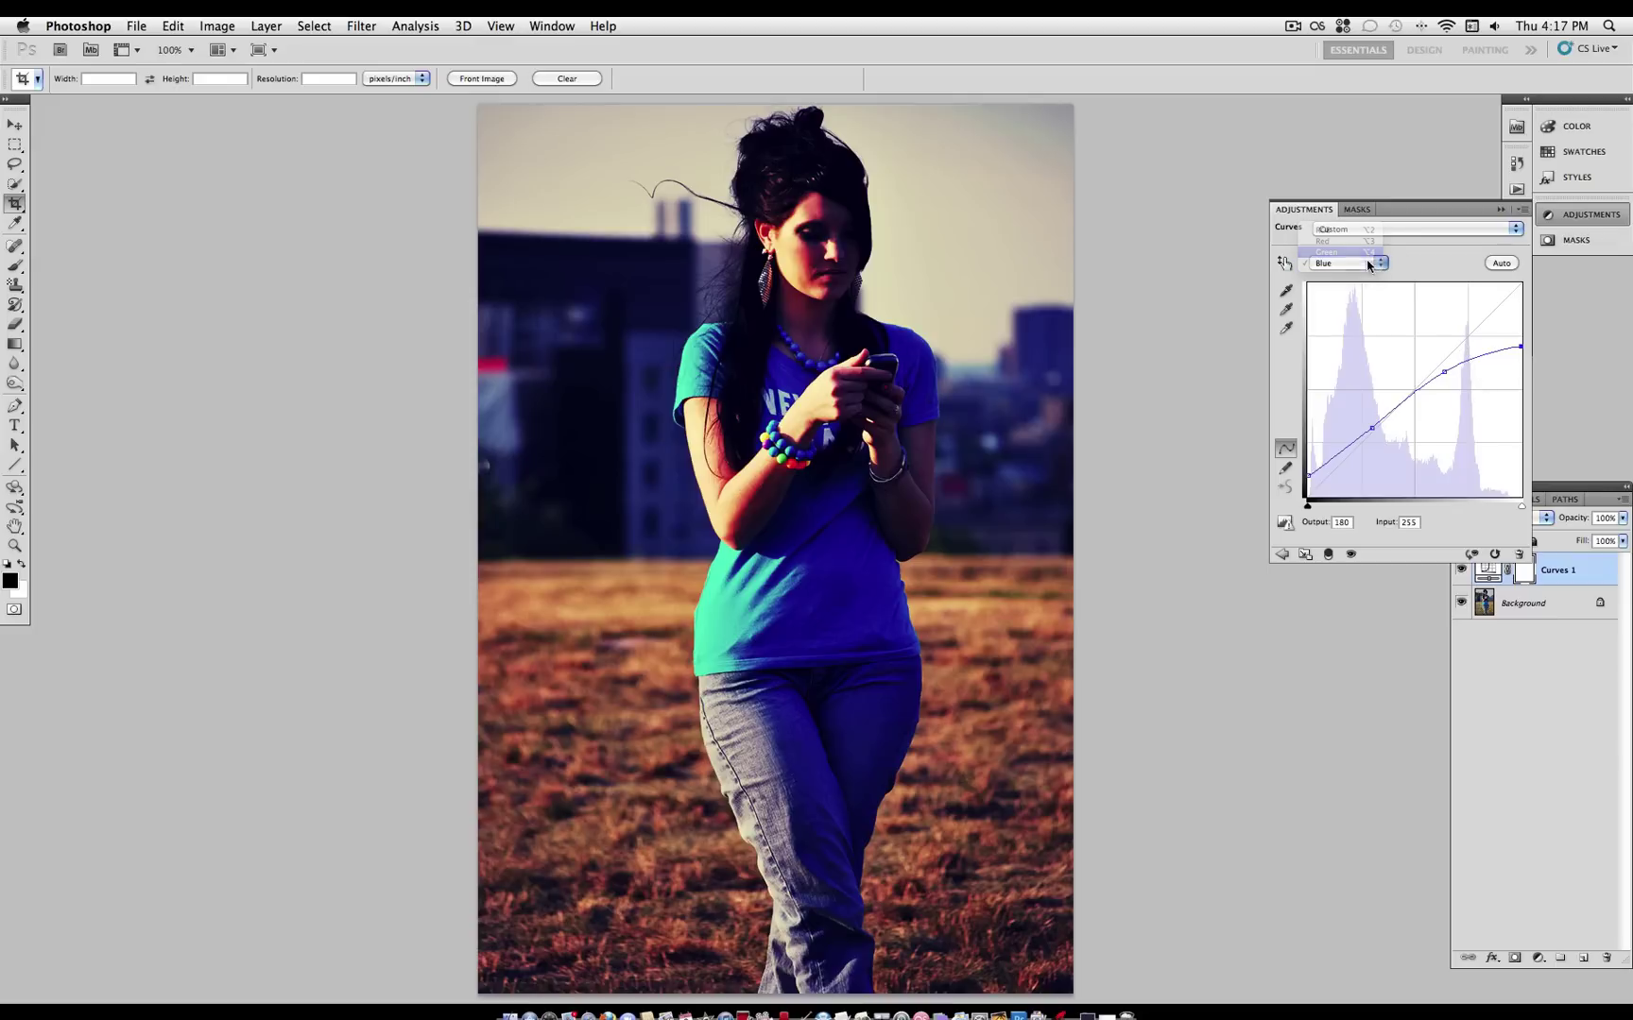
left_click(1370, 267)
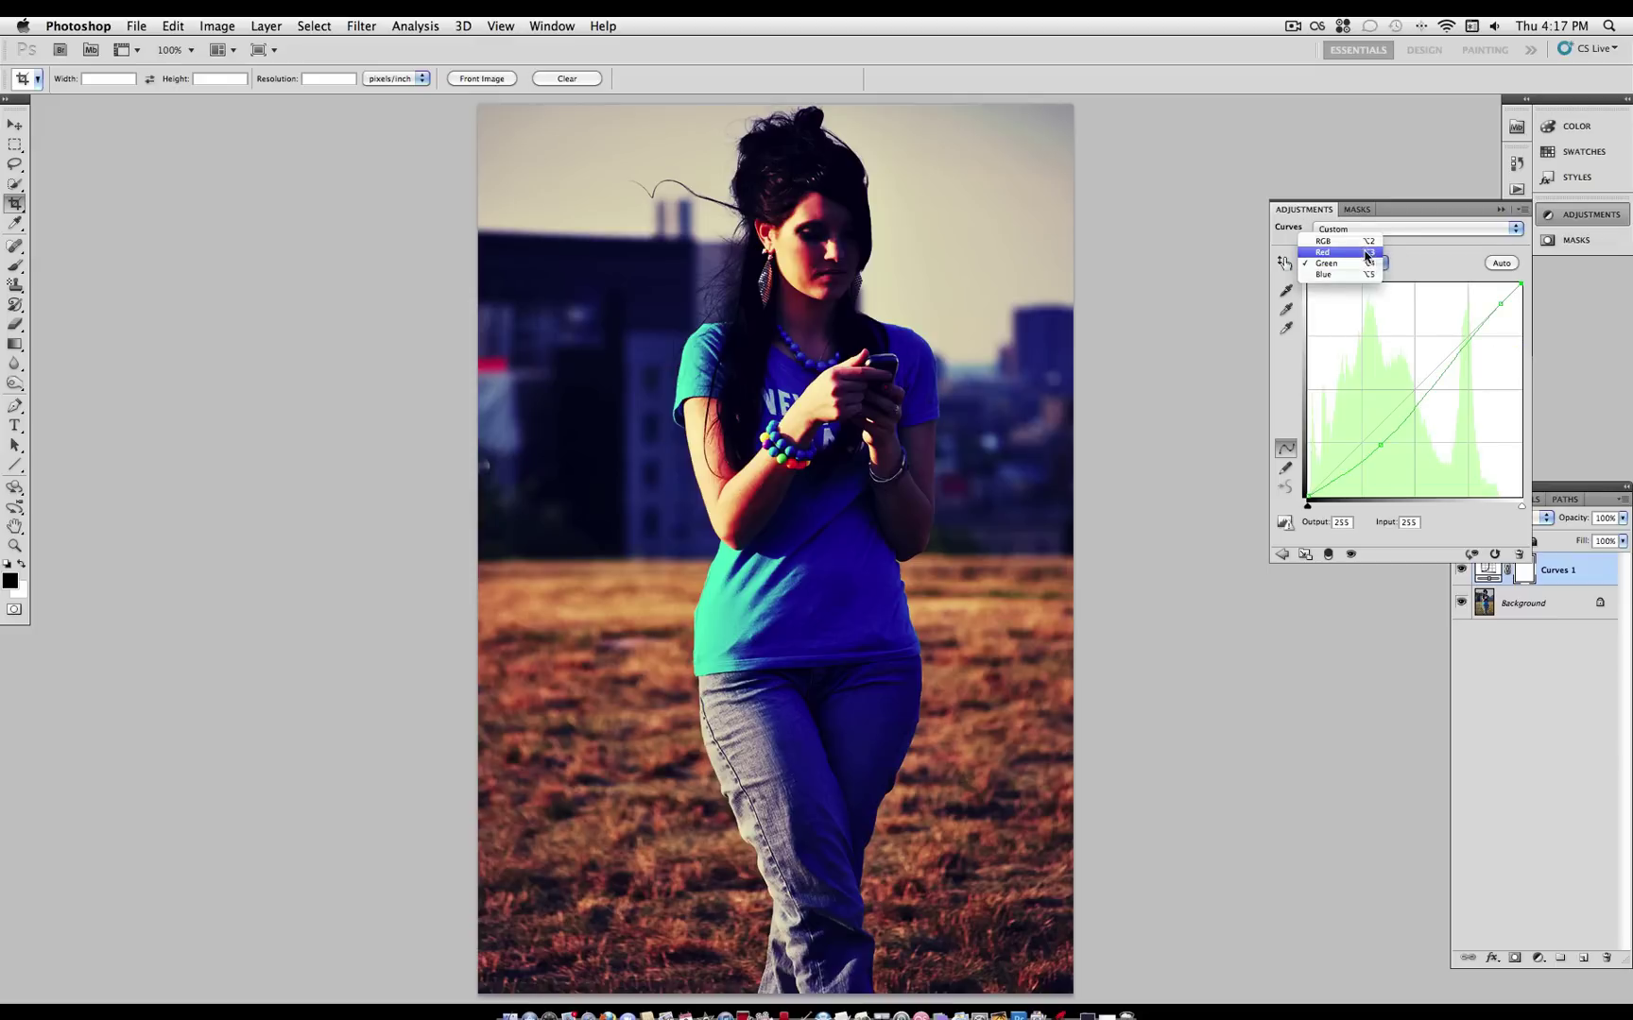
left_click(1366, 252)
left_click(1367, 262)
left_click(1366, 253)
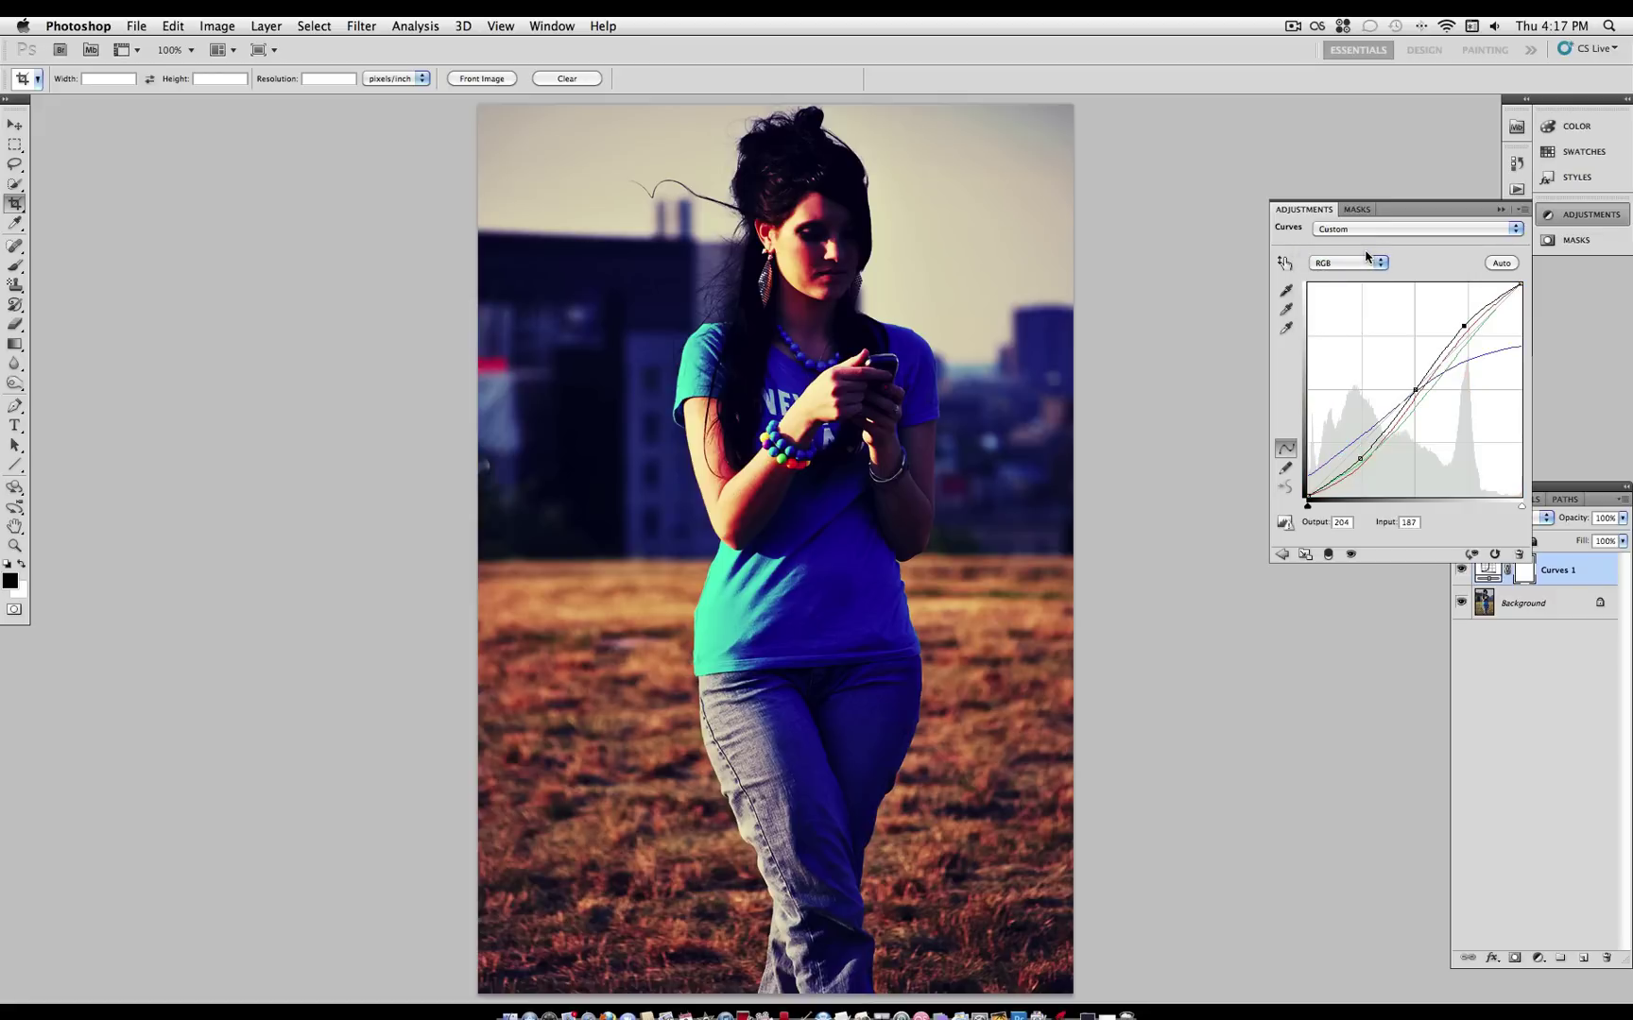